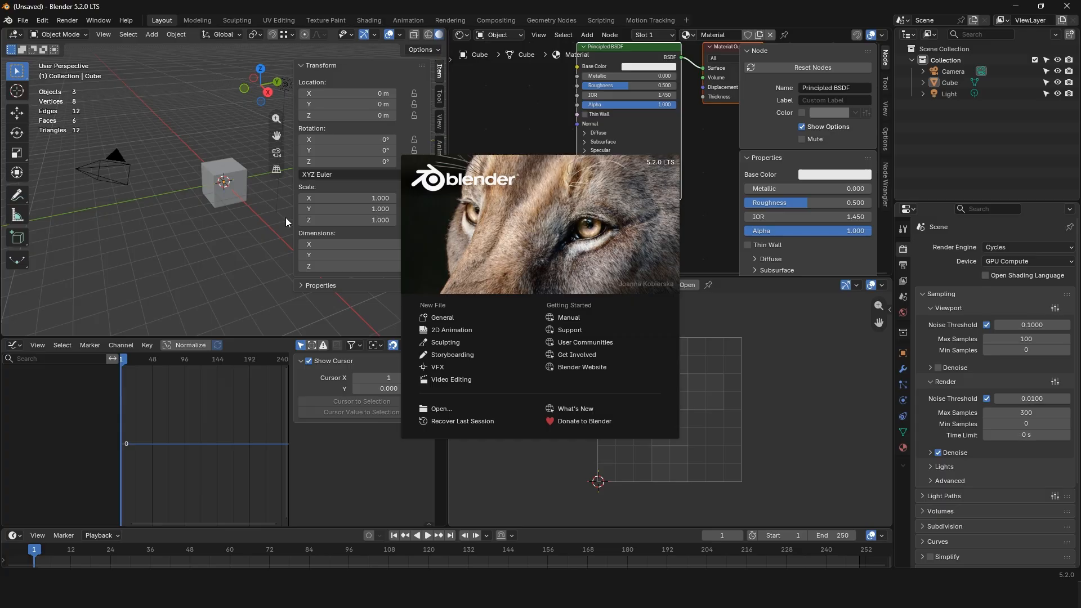
Dismiss the splash screen, select the default cube and show its object properties.
{"action": "left_click", "coordinate": [240, 272]}
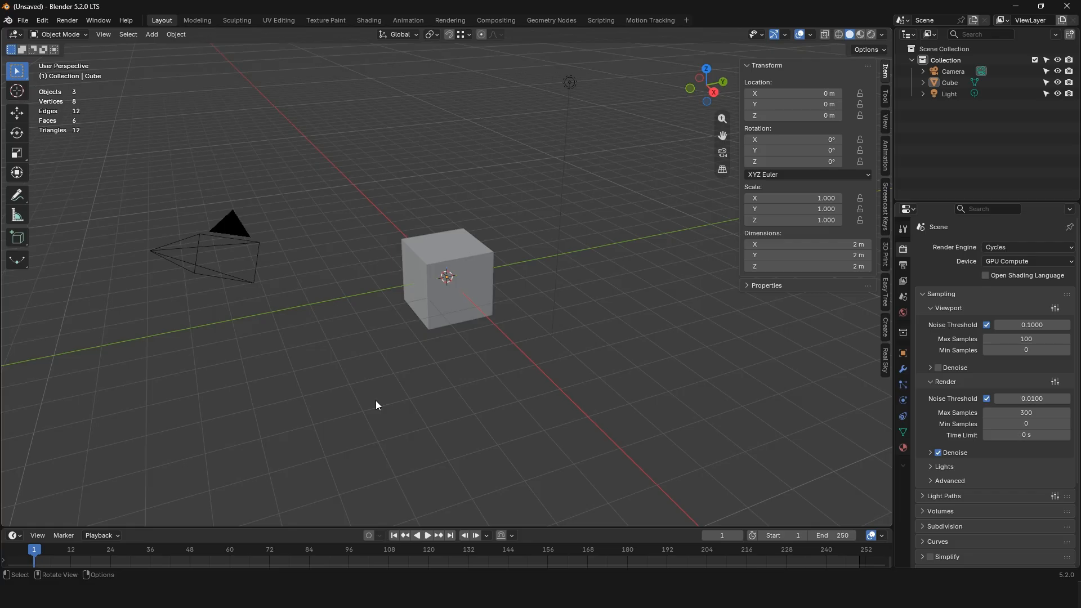
{"action": "middle_click_drag", "start_coordinate": [363, 401], "coordinate": [437, 361]}
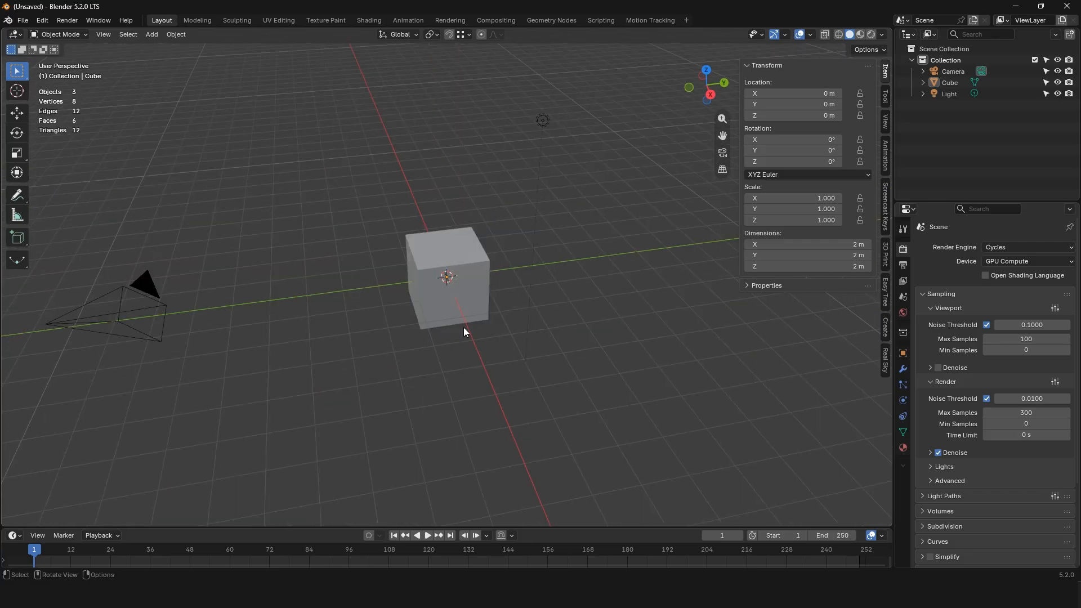
{"action": "left_click", "coordinate": [488, 288]}
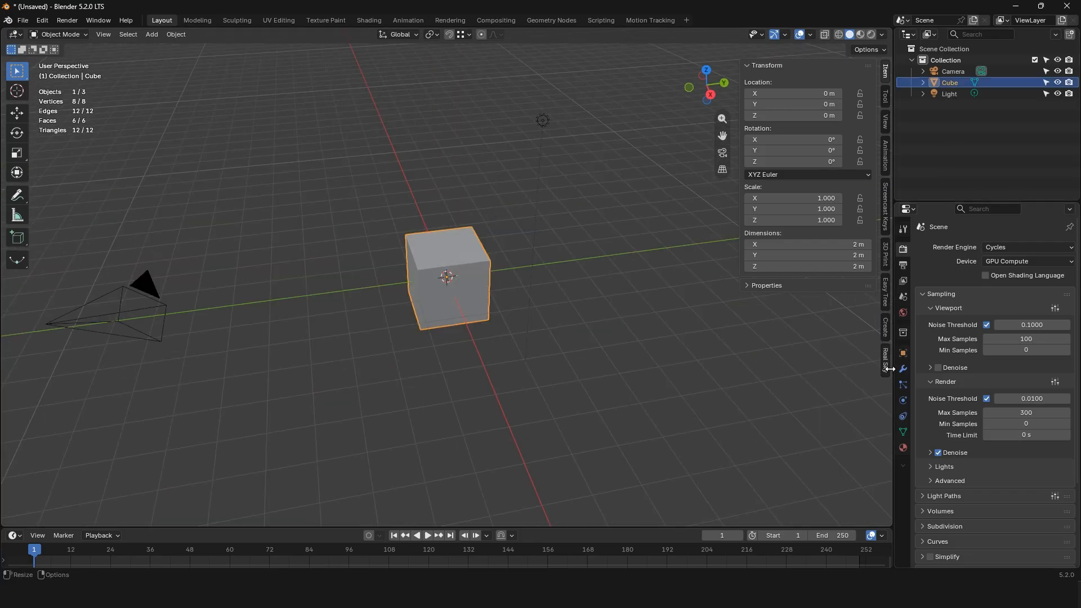
{"action": "left_click", "coordinate": [903, 352]}
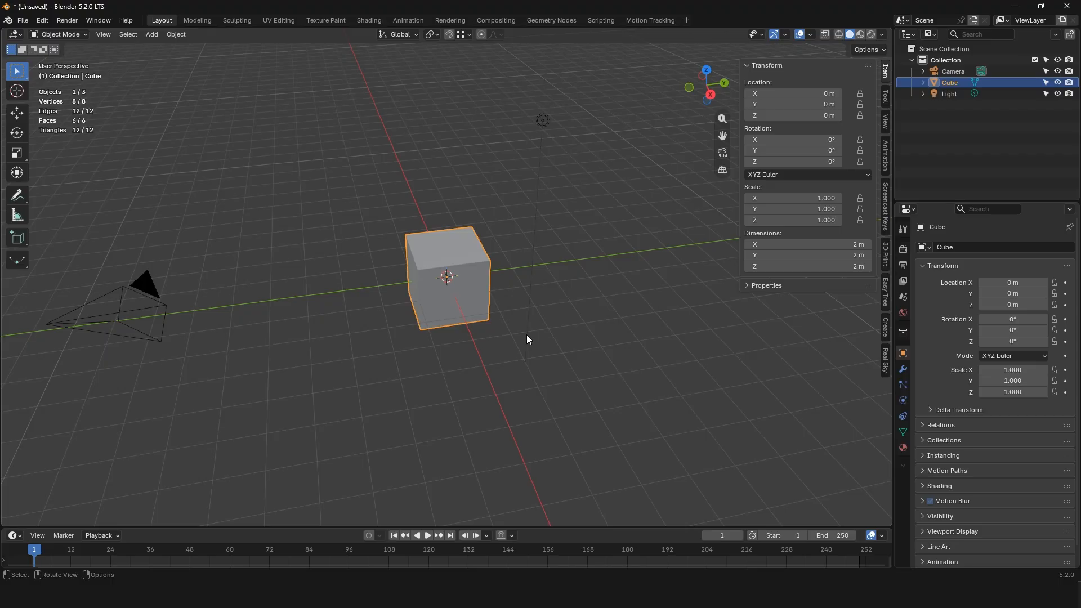
Look through the Modeling, Sculpting, UV Editing and Texture Paint workspaces.
{"action": "left_click", "coordinate": [206, 22]}
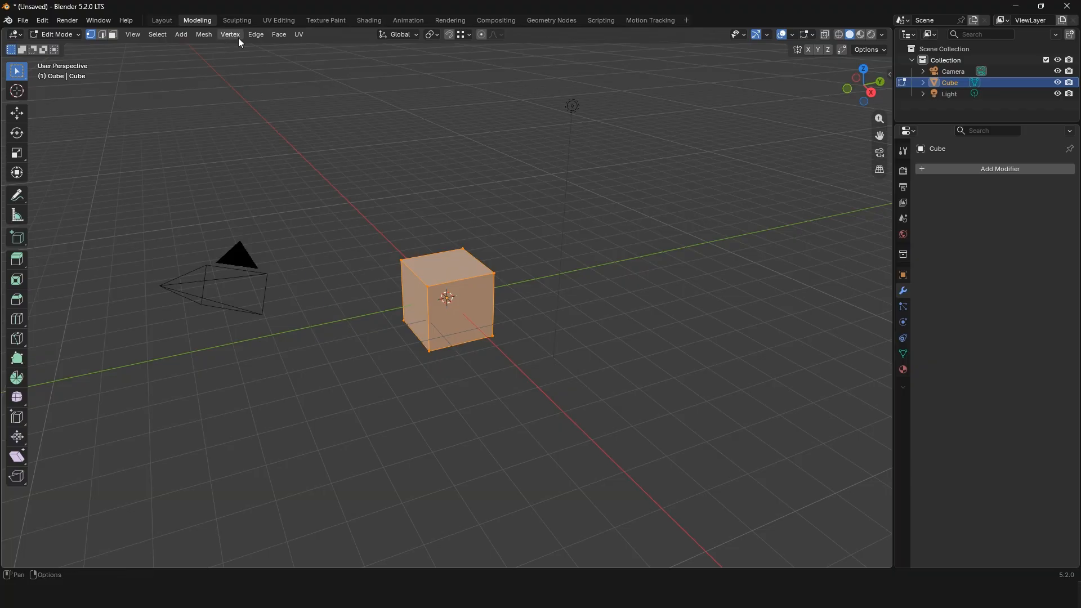
{"action": "left_click", "coordinate": [235, 19]}
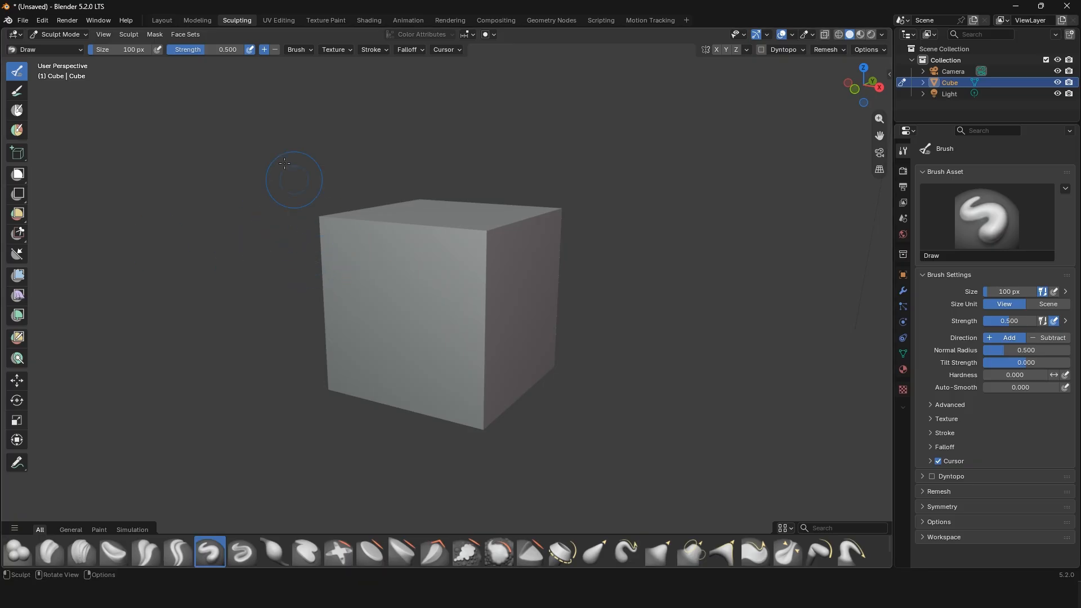
{"action": "left_click", "coordinate": [279, 20]}
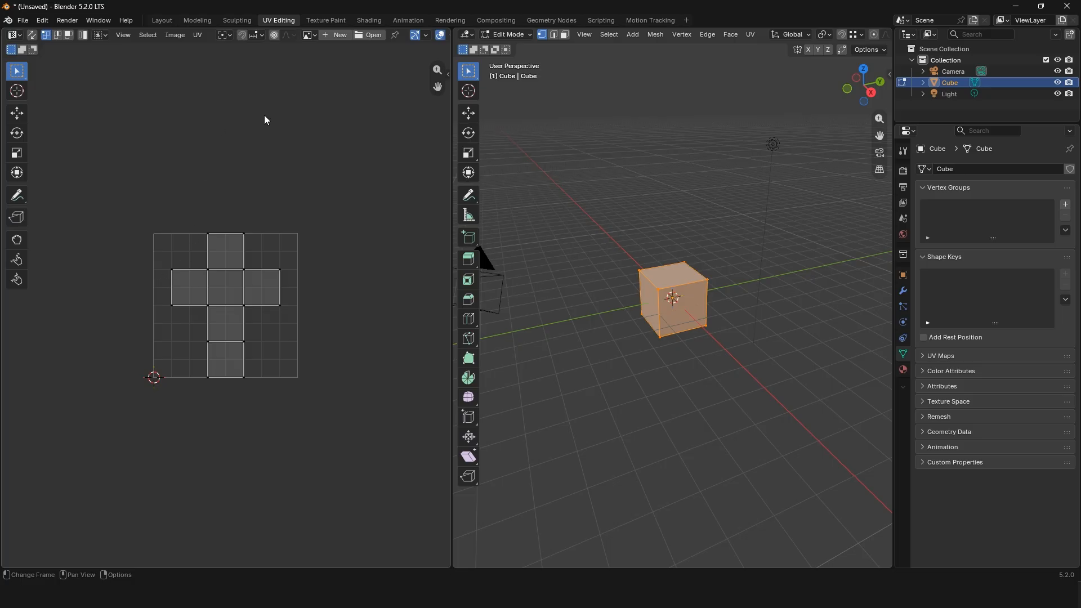
{"action": "left_click", "coordinate": [328, 19]}
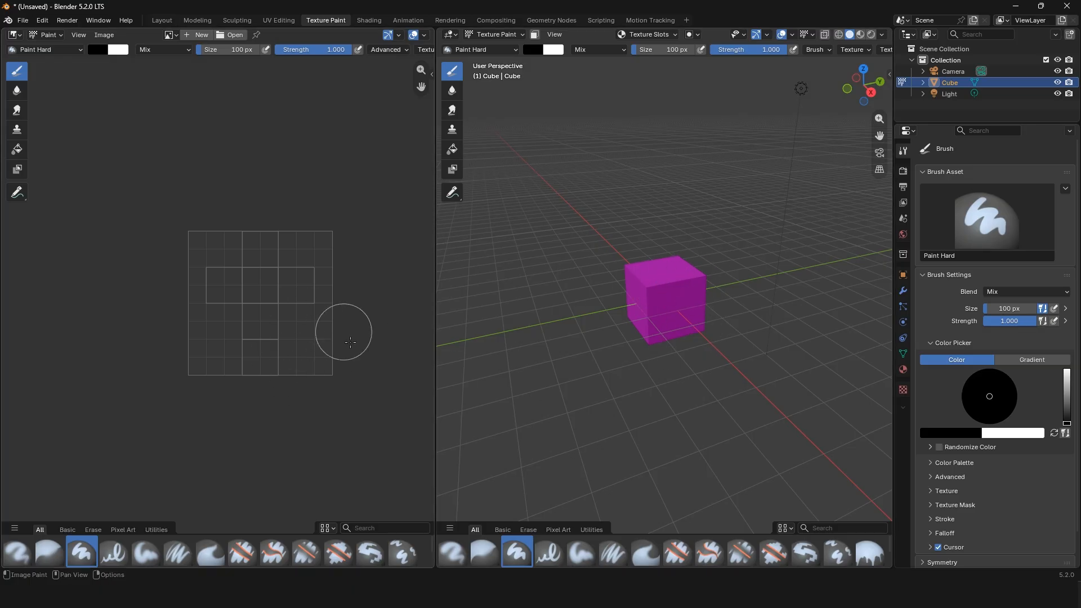
{"action": "left_click", "coordinate": [302, 364]}
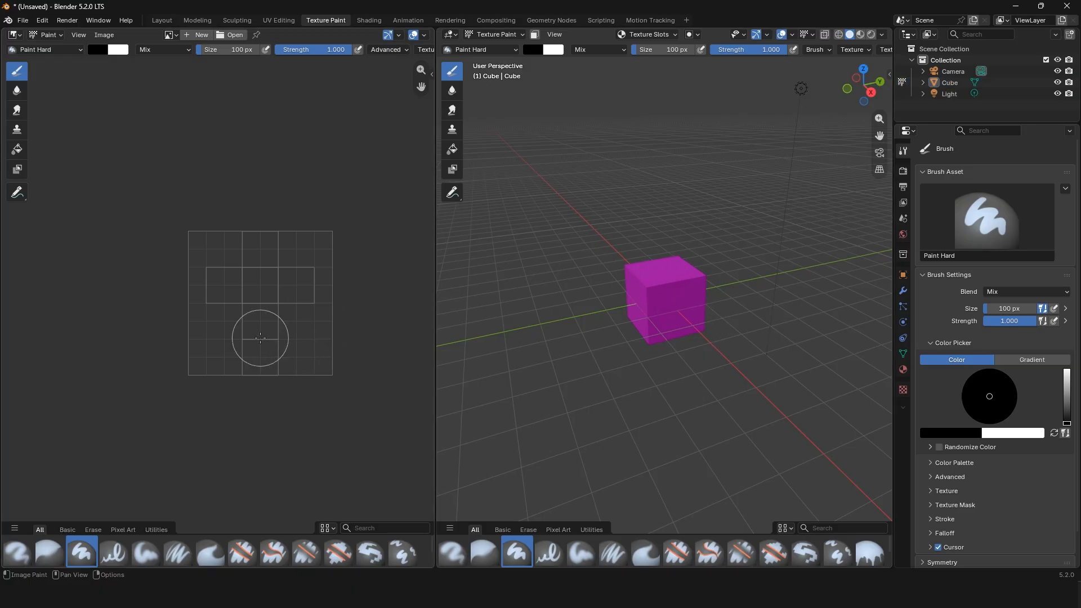
In the Shading workspace, add IMG_4344.JPG as an image texture node in the cube's material, left unconnected, and view the image.
{"action": "left_click", "coordinate": [368, 19]}
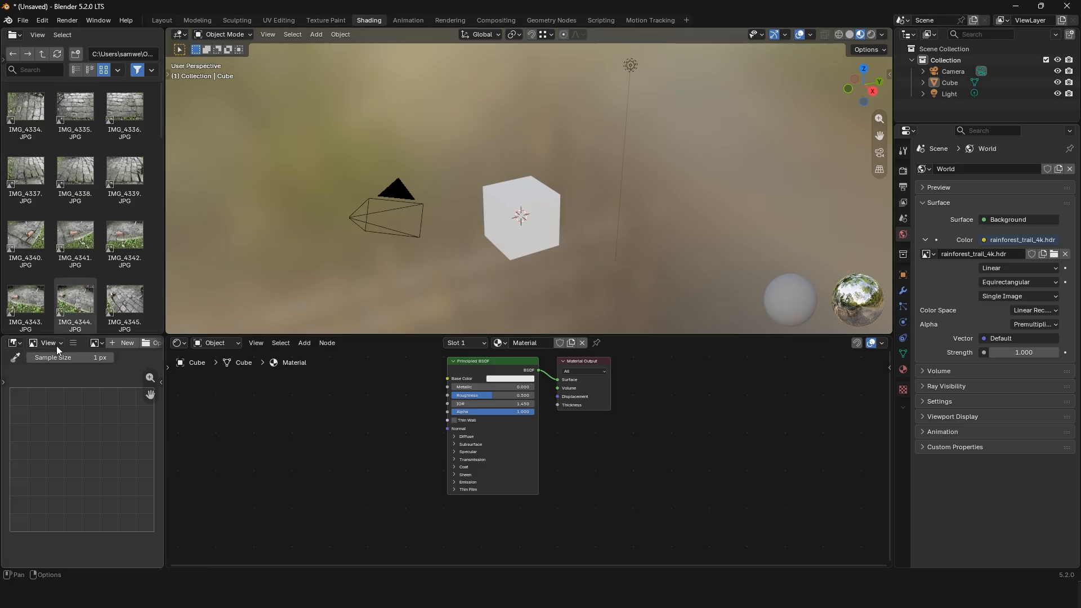
{"action": "left_click_drag", "start_coordinate": [76, 301], "coordinate": [293, 436]}
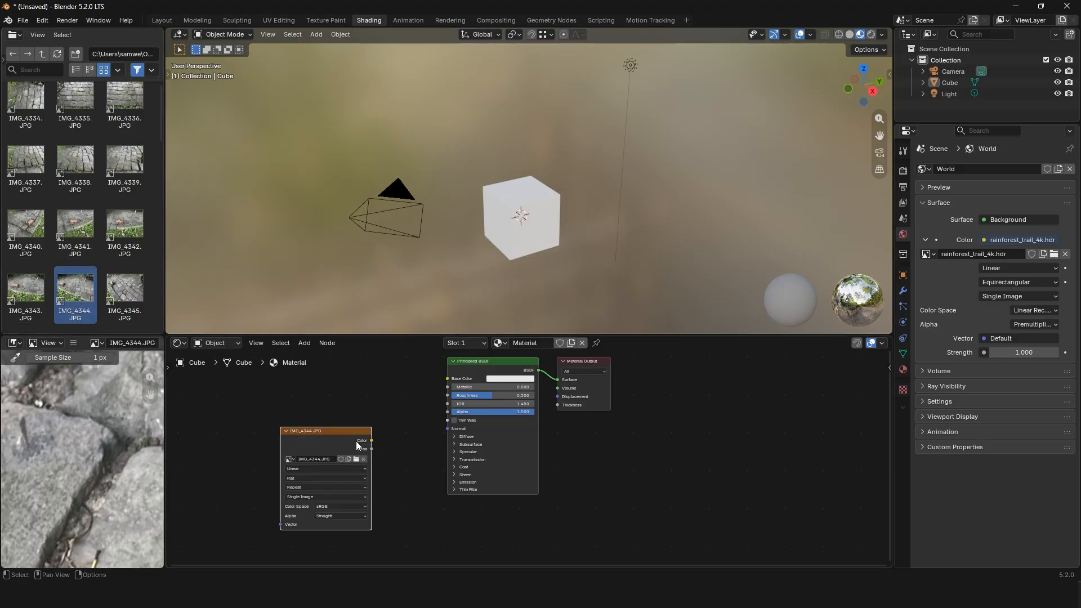
{"action": "scroll", "coordinate": [112, 447], "scroll_direction": "down", "scroll_amount": 3}
{"action": "scroll", "coordinate": [110, 450], "scroll_direction": "up", "scroll_amount": 2}
{"action": "scroll", "coordinate": [101, 455], "scroll_direction": "down", "scroll_amount": 2}
{"action": "scroll", "coordinate": [97, 451], "scroll_direction": "up", "scroll_amount": 2}
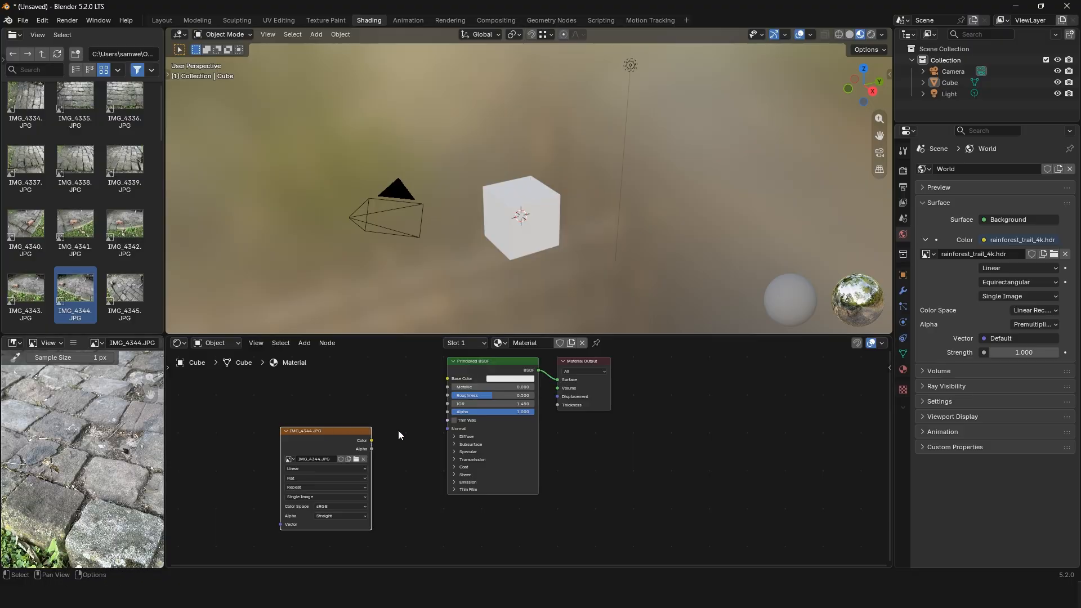
Open the Animation workspace and examine the display controls of its camera view.
{"action": "left_click", "coordinate": [408, 20]}
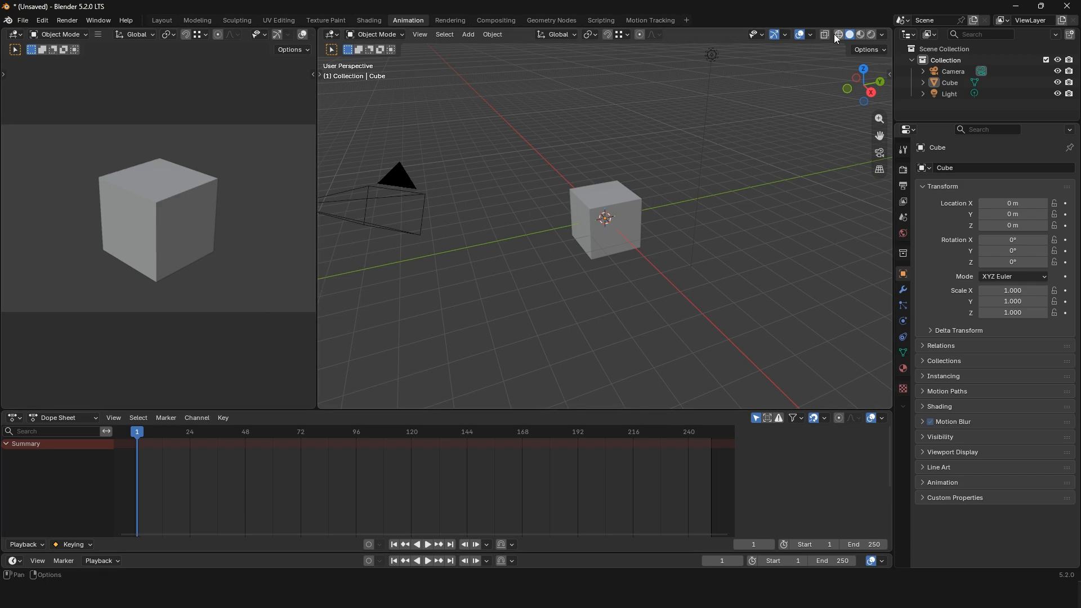
{"action": "left_click", "coordinate": [276, 35]}
{"action": "left_click", "coordinate": [302, 35]}
{"action": "left_click", "coordinate": [303, 36]}
{"action": "left_click", "coordinate": [277, 35]}
{"action": "middle_click_drag", "start_coordinate": [277, 36], "coordinate": [262, 38]}
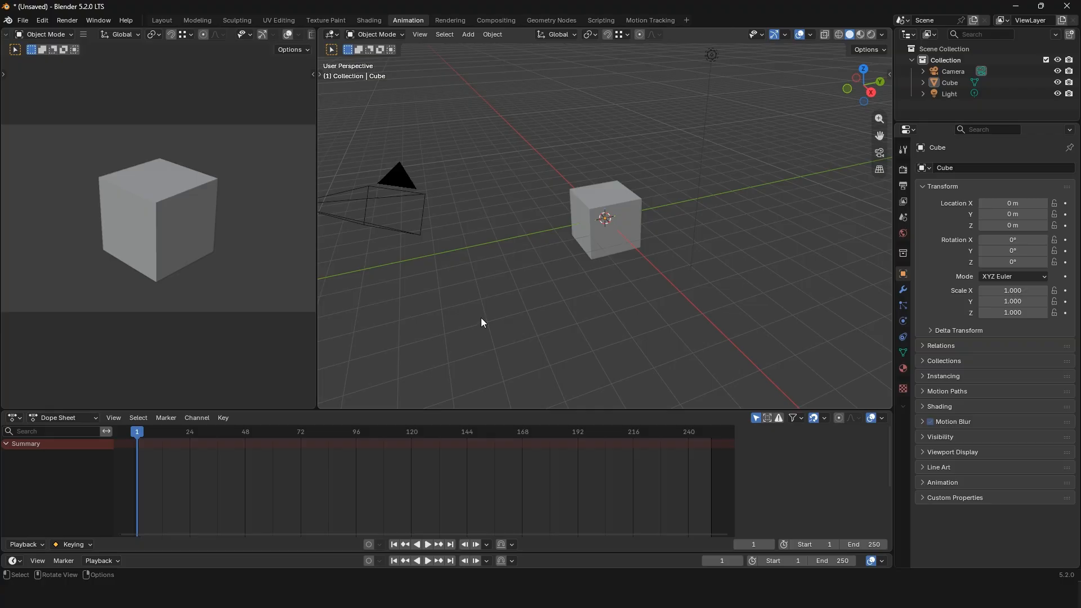
Look over the Rendering and Compositing workspaces and return to the Layout workspace.
{"action": "left_click", "coordinate": [450, 21]}
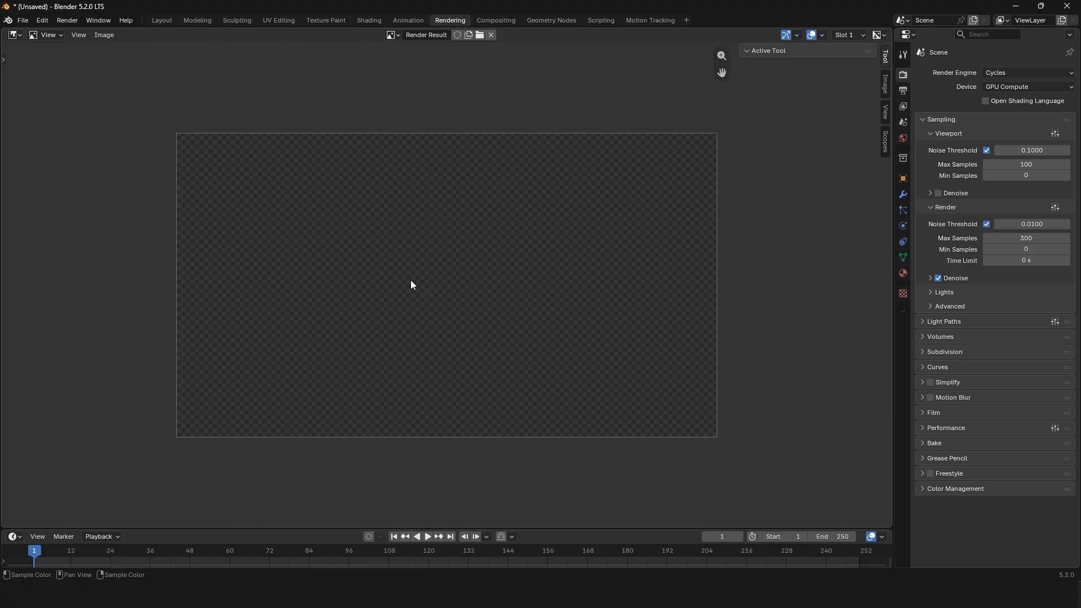
{"action": "left_click", "coordinate": [496, 21]}
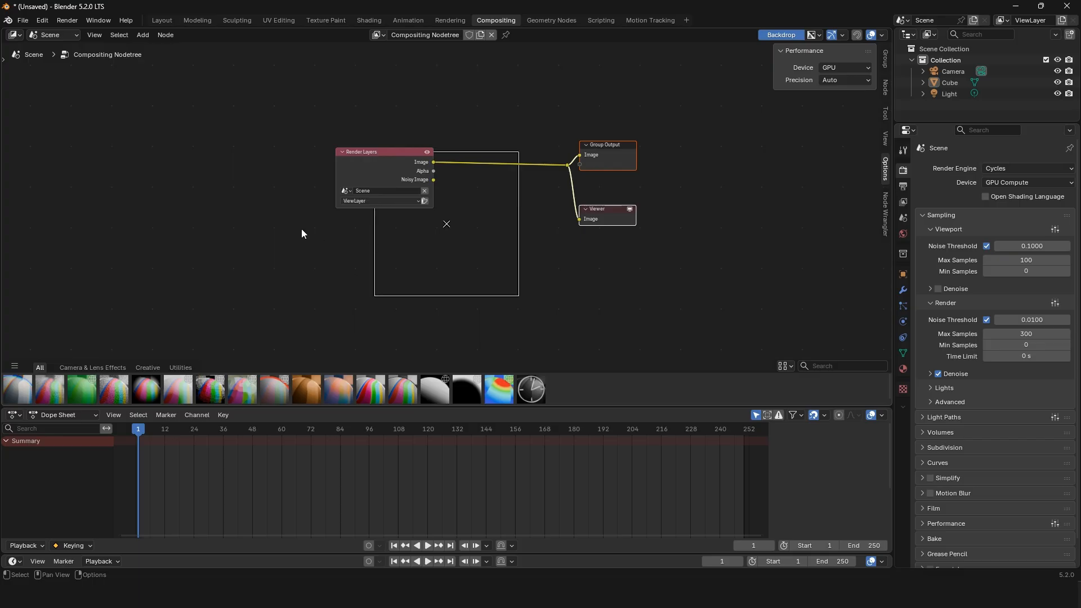
{"action": "left_click", "coordinate": [161, 20]}
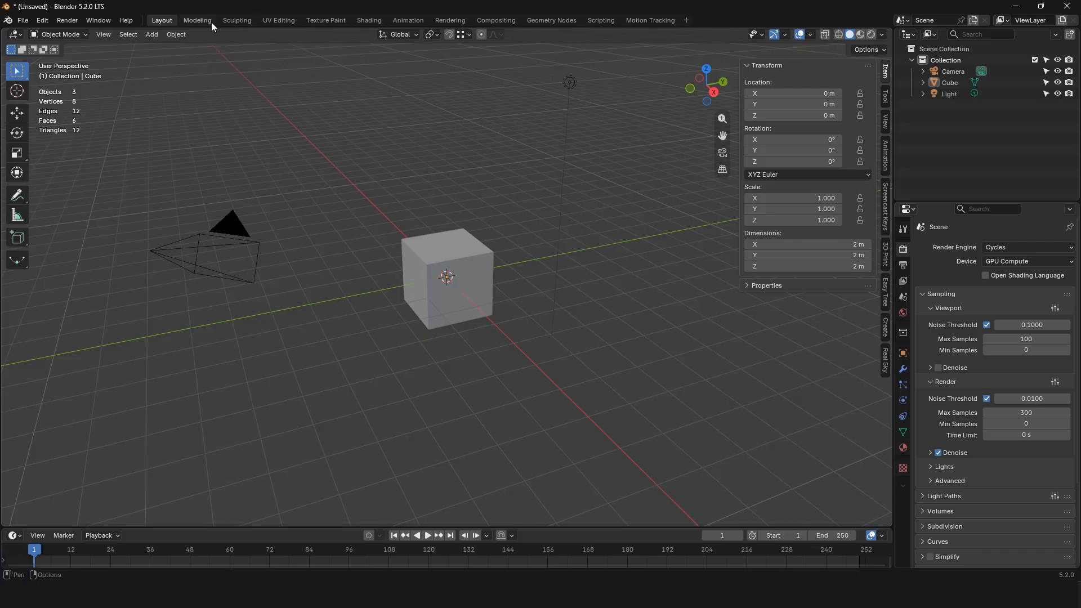
Revisit the UV Editing, Texture Paint, Shading, Animation, Rendering and Compositing workspaces in order.
{"action": "left_click", "coordinate": [281, 22]}
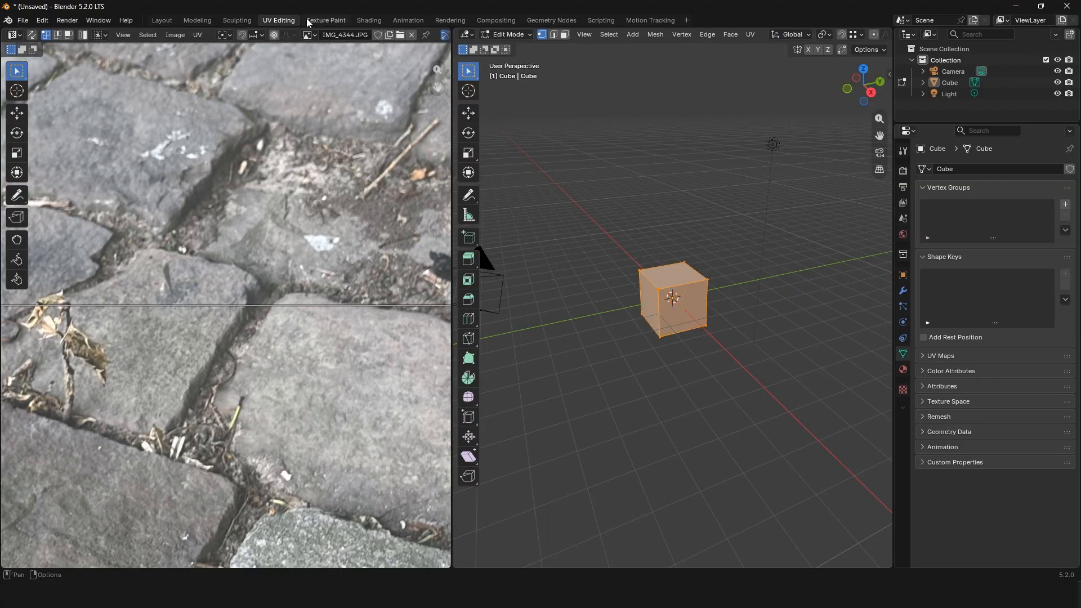
{"action": "left_click", "coordinate": [333, 22]}
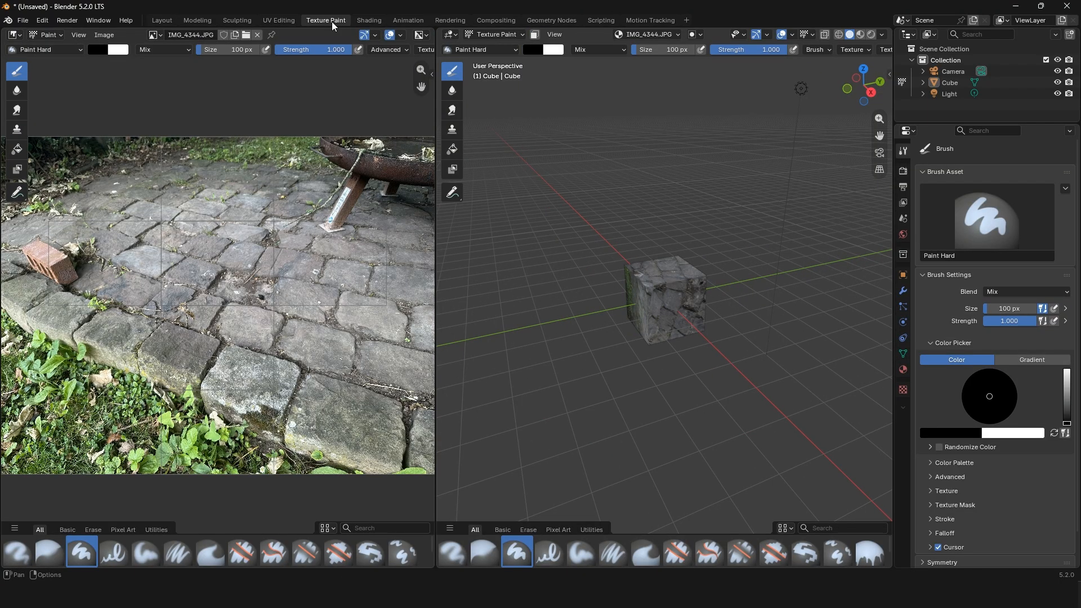
{"action": "left_click", "coordinate": [369, 21]}
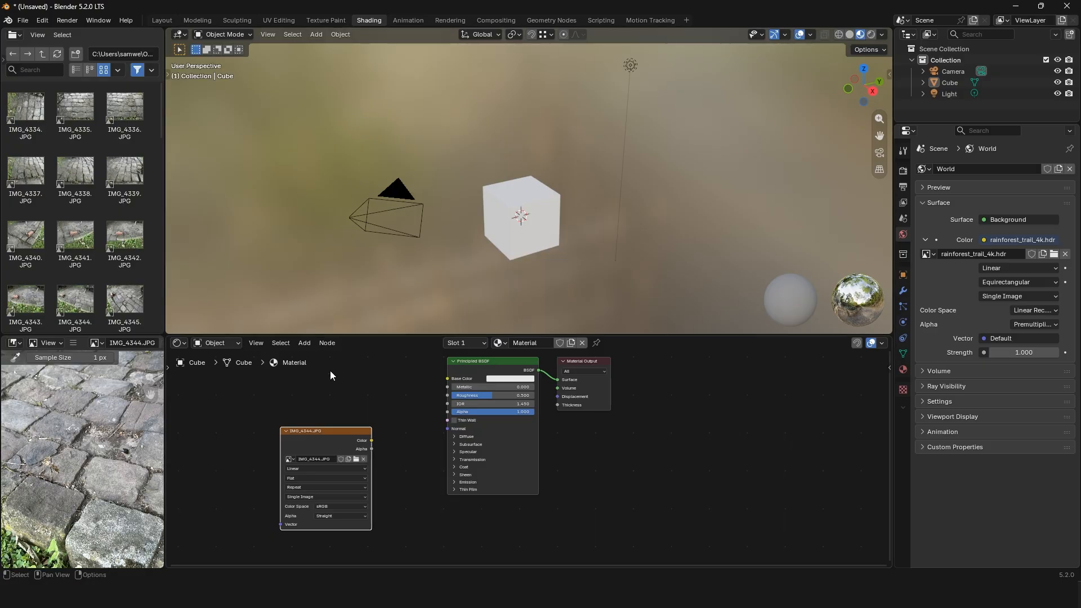
{"action": "left_click", "coordinate": [409, 20]}
{"action": "left_click", "coordinate": [455, 22]}
{"action": "left_click", "coordinate": [499, 20]}
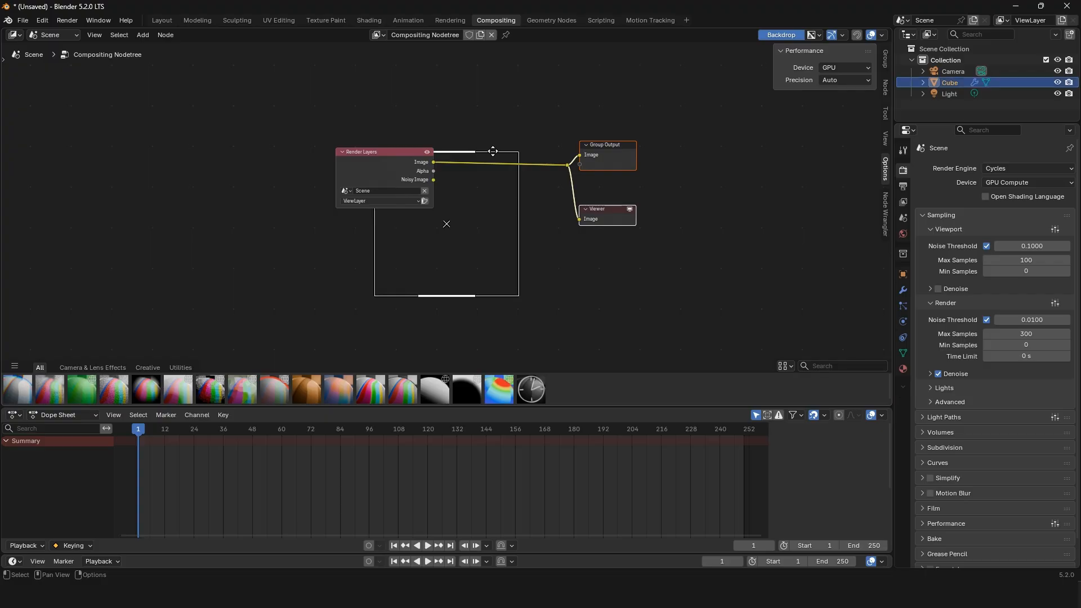
In the Geometry Nodes workspace, examine the cube's edge, face, face corner and vertex data in the spreadsheet.
{"action": "left_click", "coordinate": [545, 22]}
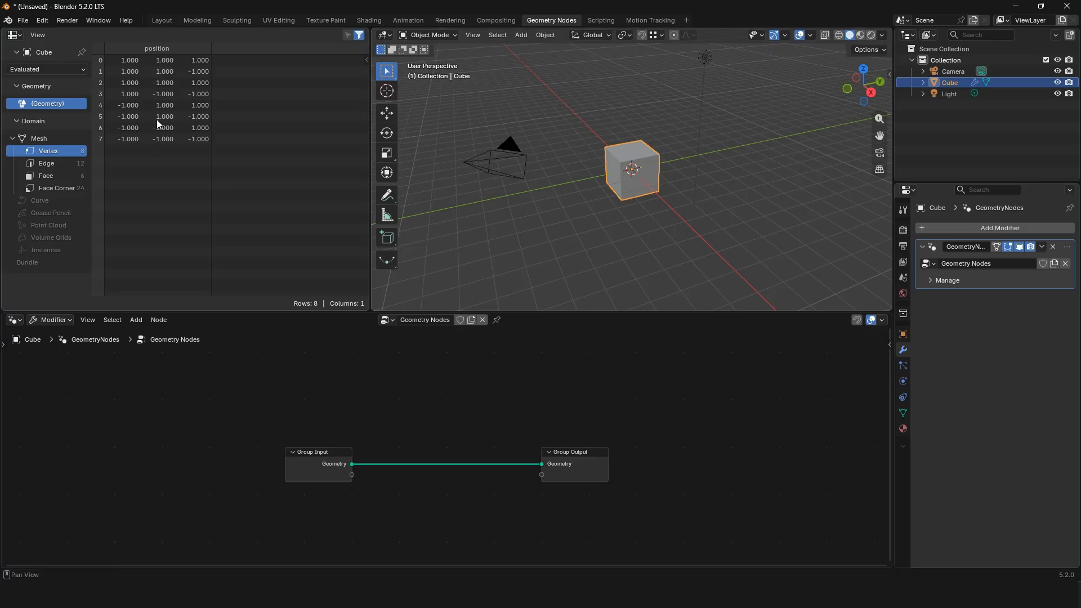
{"action": "left_click", "coordinate": [49, 164]}
{"action": "left_click", "coordinate": [49, 175]}
{"action": "left_click", "coordinate": [52, 189]}
{"action": "left_click", "coordinate": [48, 151]}
Look at the Scripting workspace and go back to the Layout workspace.
{"action": "left_click", "coordinate": [601, 21]}
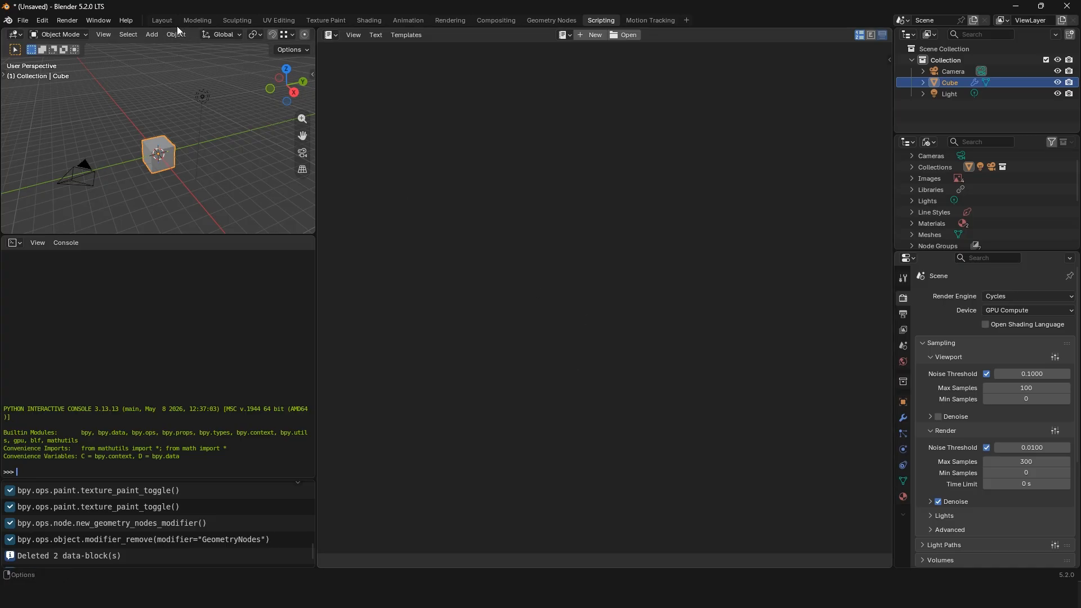
{"action": "left_click", "coordinate": [162, 20]}
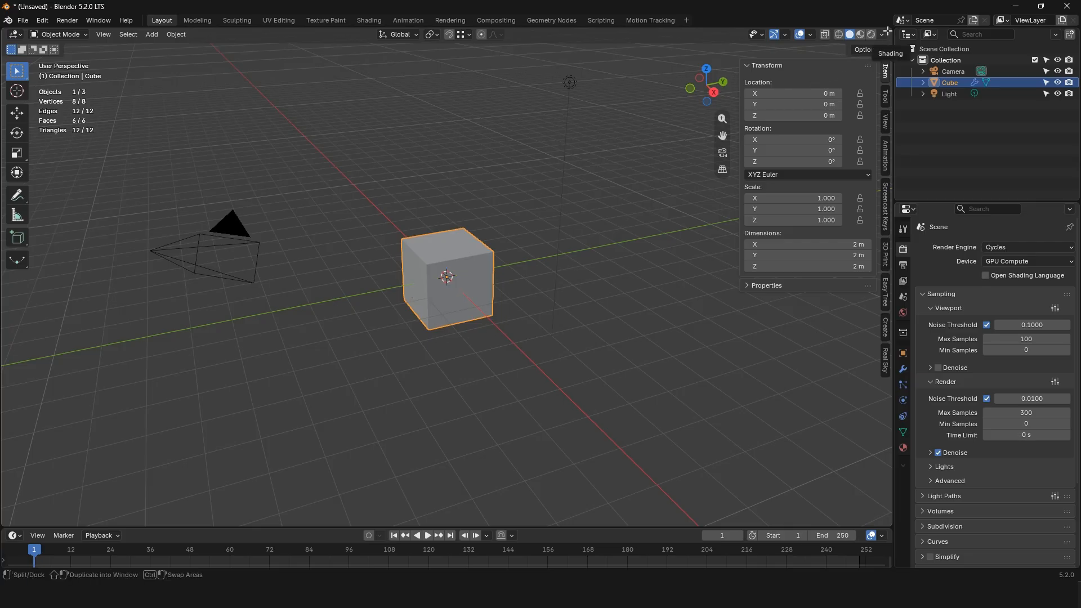
Split the 3D viewport horizontally in half and turn the lower area into a Shader Editor framing the cube's material nodes.
{"action": "left_click_drag", "start_coordinate": [887, 31], "coordinate": [866, 278]}
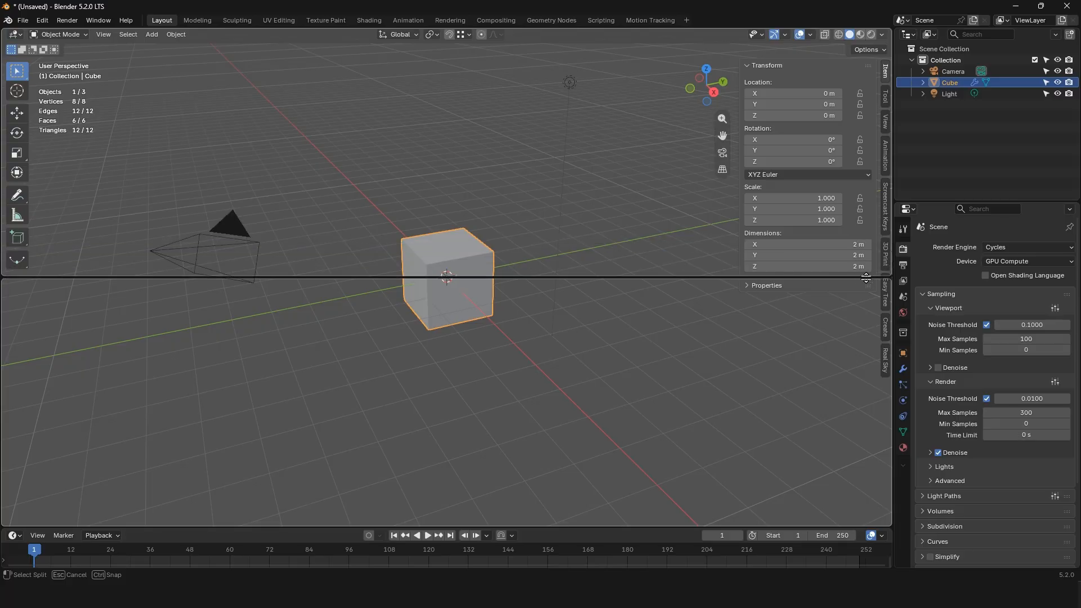
{"action": "left_click_drag", "start_coordinate": [866, 277], "coordinate": [866, 278]}
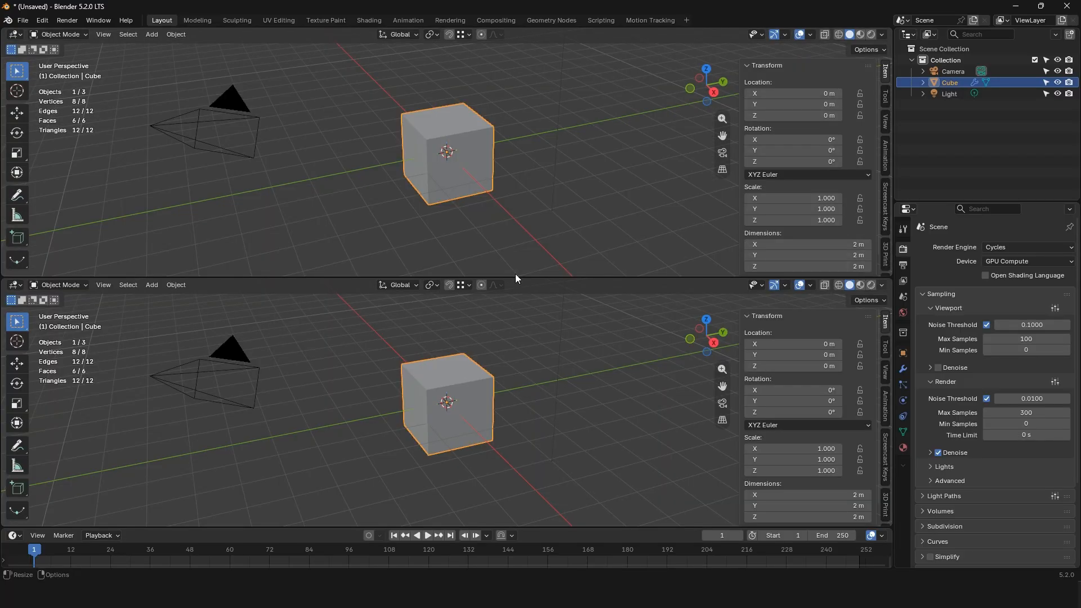
{"action": "left_click", "coordinate": [14, 285]}
{"action": "left_click", "coordinate": [58, 378]}
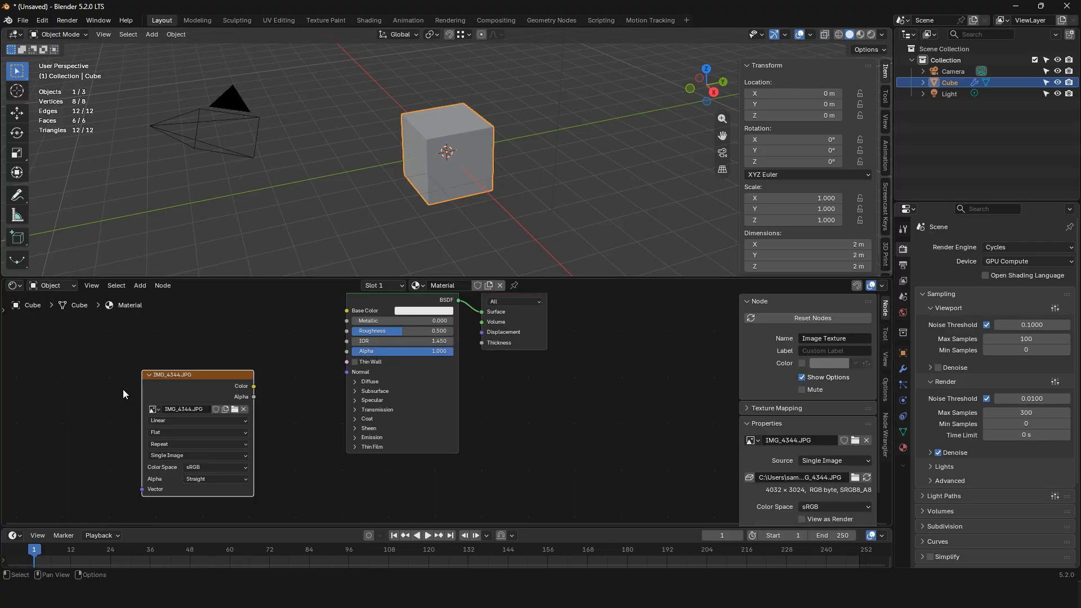
{"action": "scroll", "coordinate": [339, 425], "scroll_direction": "down", "scroll_amount": 2}
{"action": "middle_click_drag", "start_coordinate": [299, 376], "coordinate": [345, 404]}
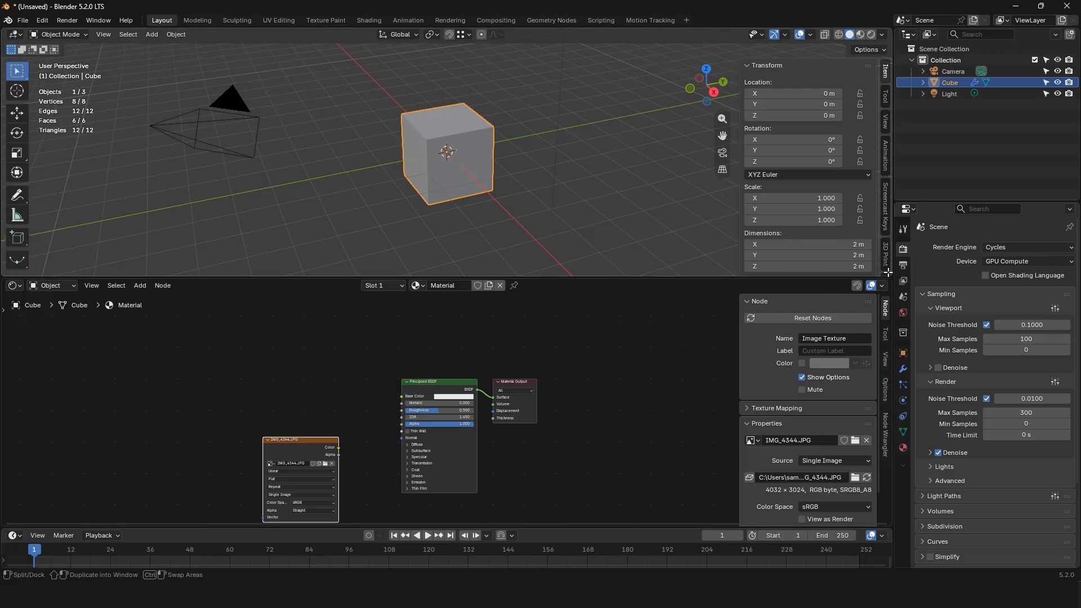
Join the 3D viewport over the Shader Editor area below it.
{"action": "left_click_drag", "start_coordinate": [888, 273], "coordinate": [887, 307]}
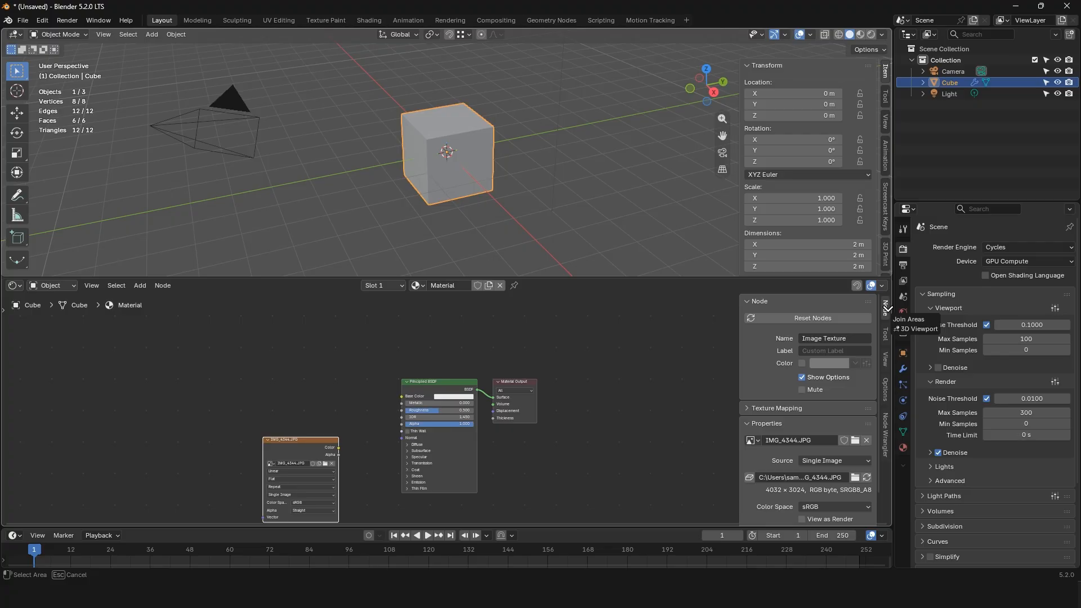
{"action": "left_click_drag", "start_coordinate": [887, 307], "coordinate": [281, 359]}
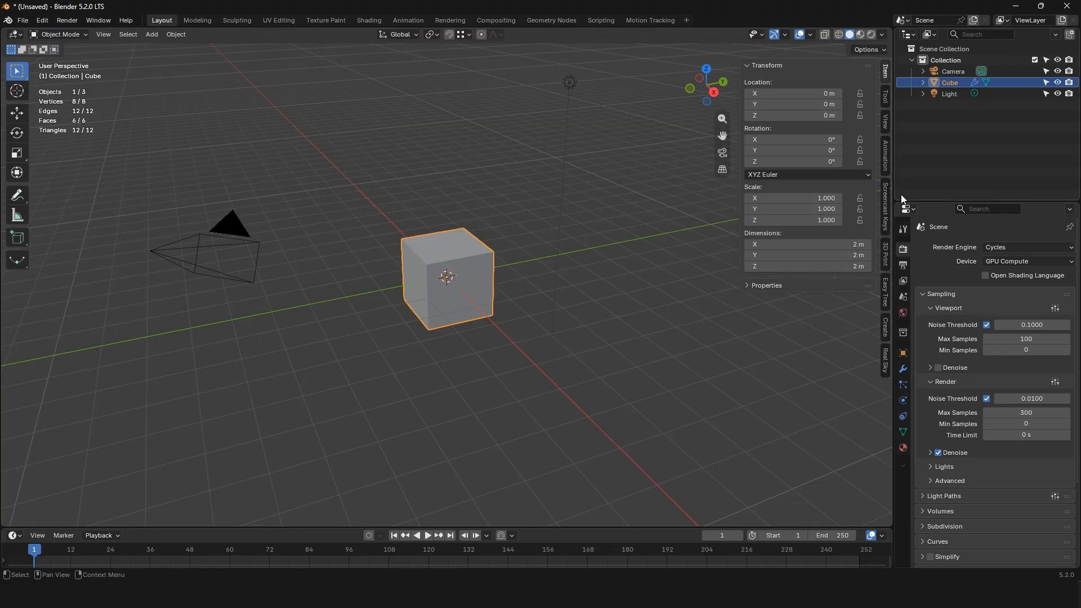
Dock the Outliner beside the 3D viewport and split off its lower part as a second 3D viewport.
{"action": "left_click_drag", "start_coordinate": [899, 195], "coordinate": [584, 150]}
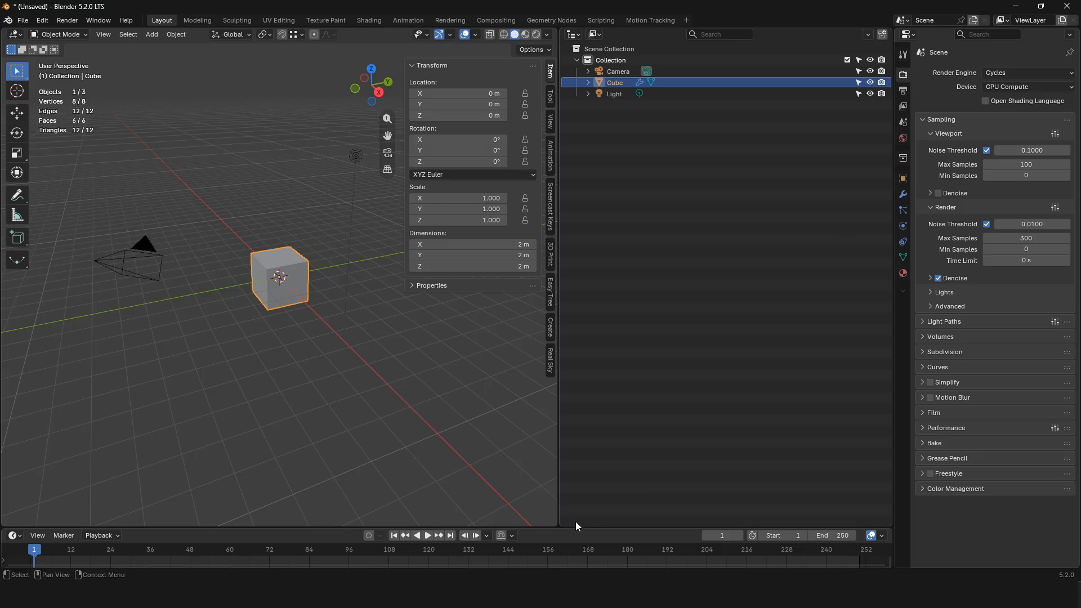
{"action": "left_click_drag", "start_coordinate": [563, 523], "coordinate": [575, 168]}
{"action": "left_click", "coordinate": [573, 176]}
{"action": "left_click", "coordinate": [591, 207]}
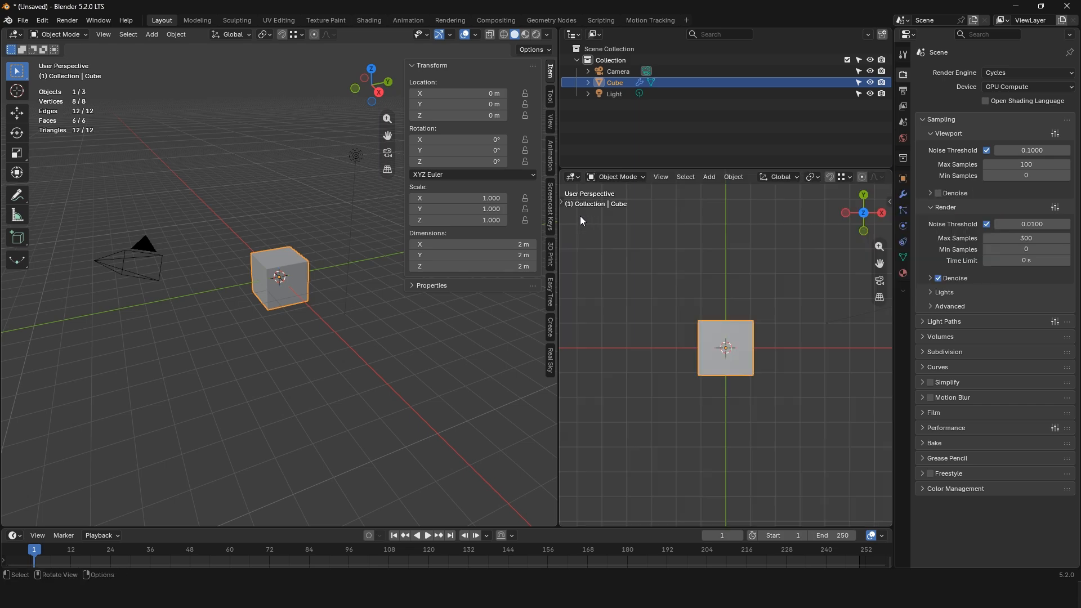
{"action": "middle_click_drag", "start_coordinate": [653, 308], "coordinate": [681, 319]}
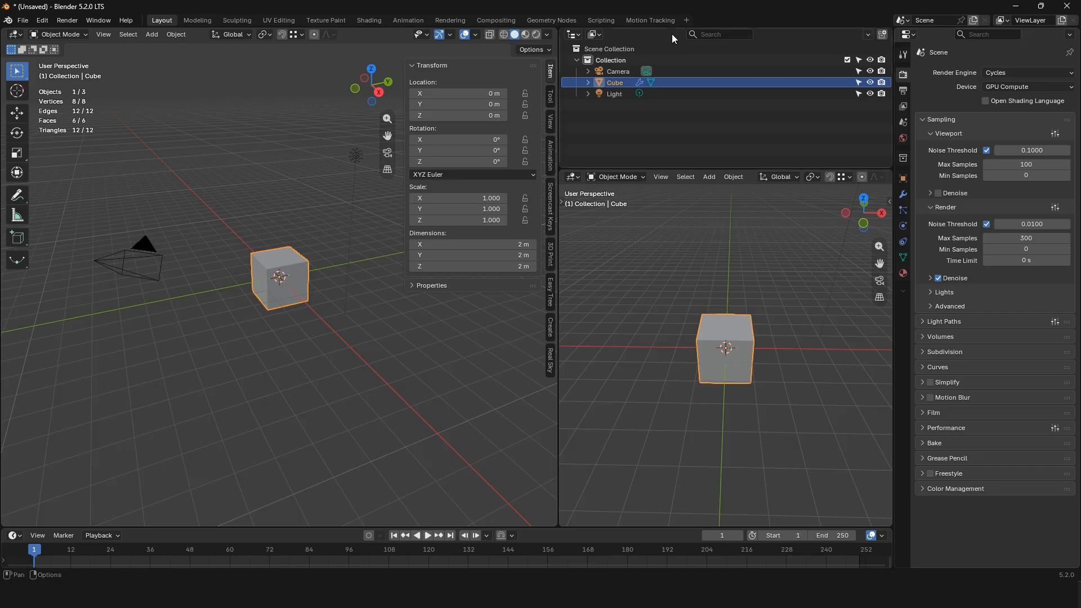
Dock the Outliner back above the Properties editor and join the second 3D viewport over the first one.
{"action": "left_click_drag", "start_coordinate": [891, 29], "coordinate": [975, 93]}
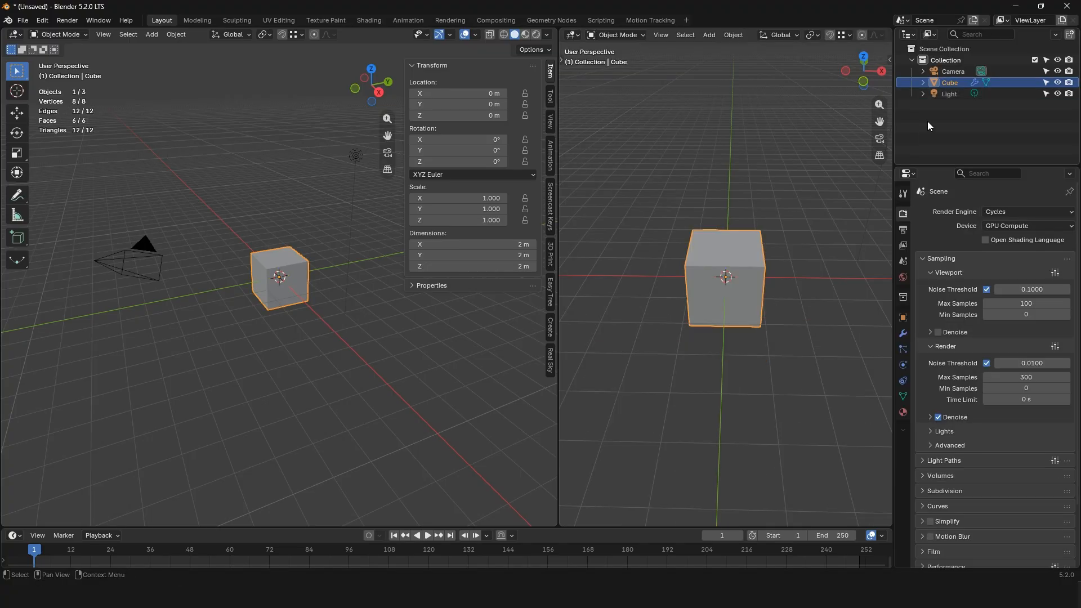
{"action": "left_click_drag", "start_coordinate": [561, 30], "coordinate": [546, 36]}
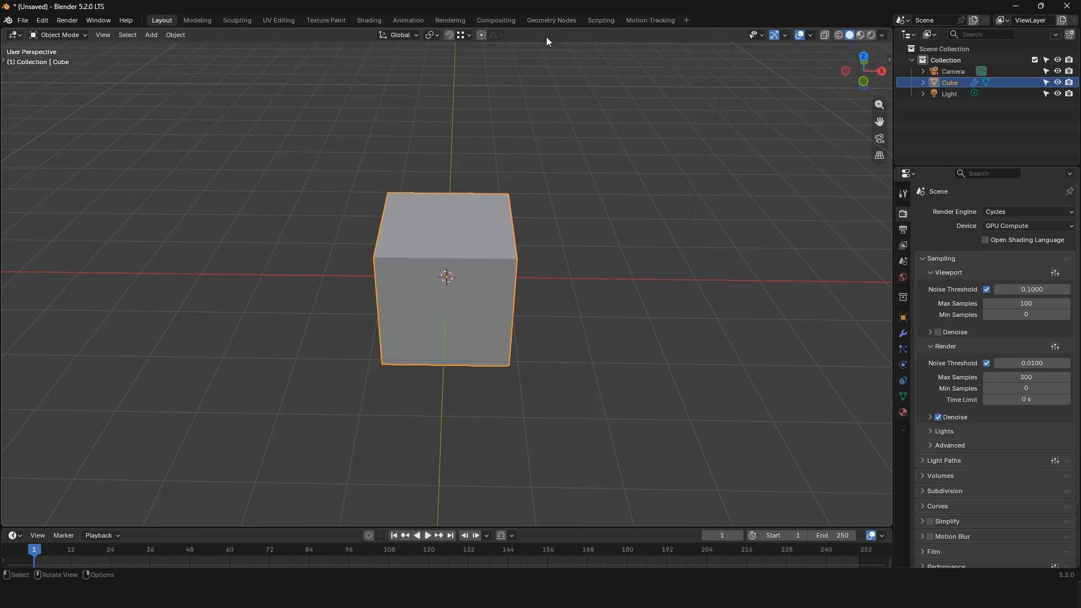
Split the 3D viewport vertically in half and turn the right-hand area into a Shader Editor.
{"action": "middle_click_drag", "start_coordinate": [562, 268], "coordinate": [517, 244]}
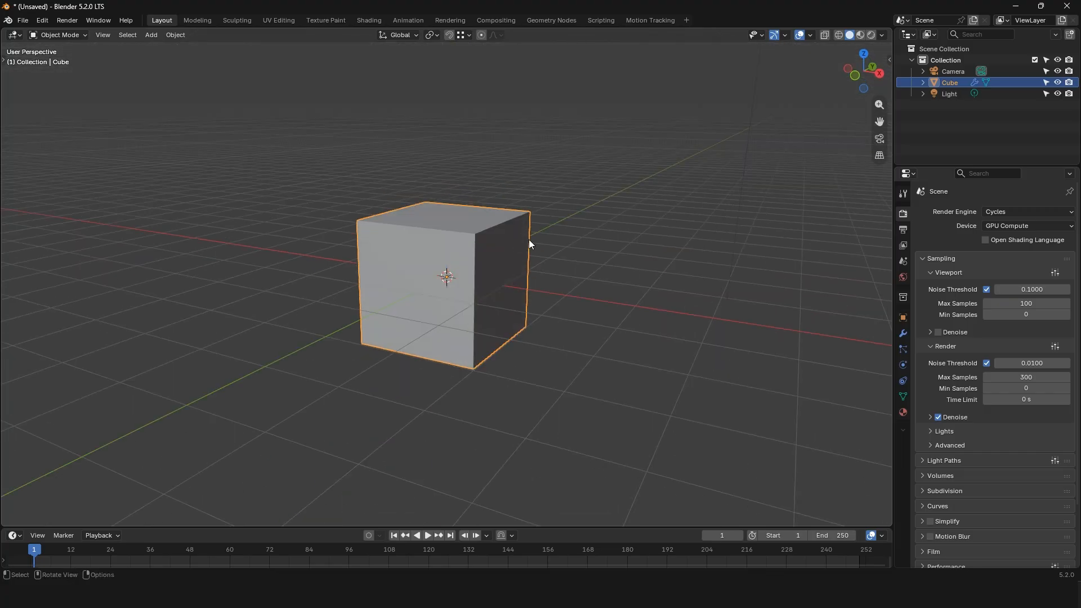
{"action": "left_click_drag", "start_coordinate": [890, 30], "coordinate": [452, 60]}
{"action": "left_click", "coordinate": [463, 35]}
{"action": "left_click", "coordinate": [489, 128]}
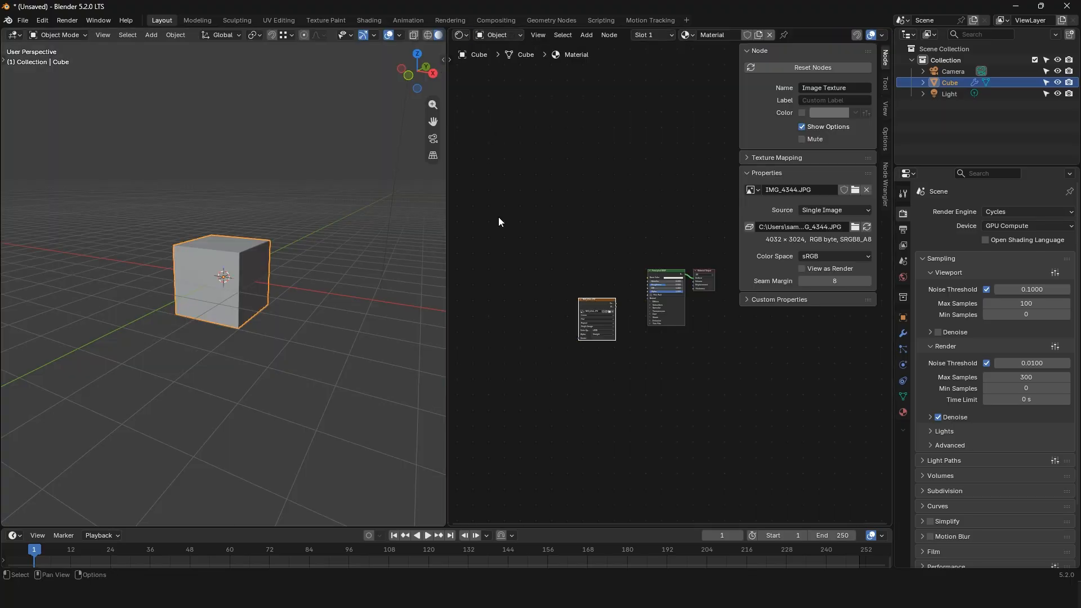
Split the Shader Editor horizontally in half and turn its lower area into a UV Editor.
{"action": "left_click_drag", "start_coordinate": [450, 524], "coordinate": [473, 276]}
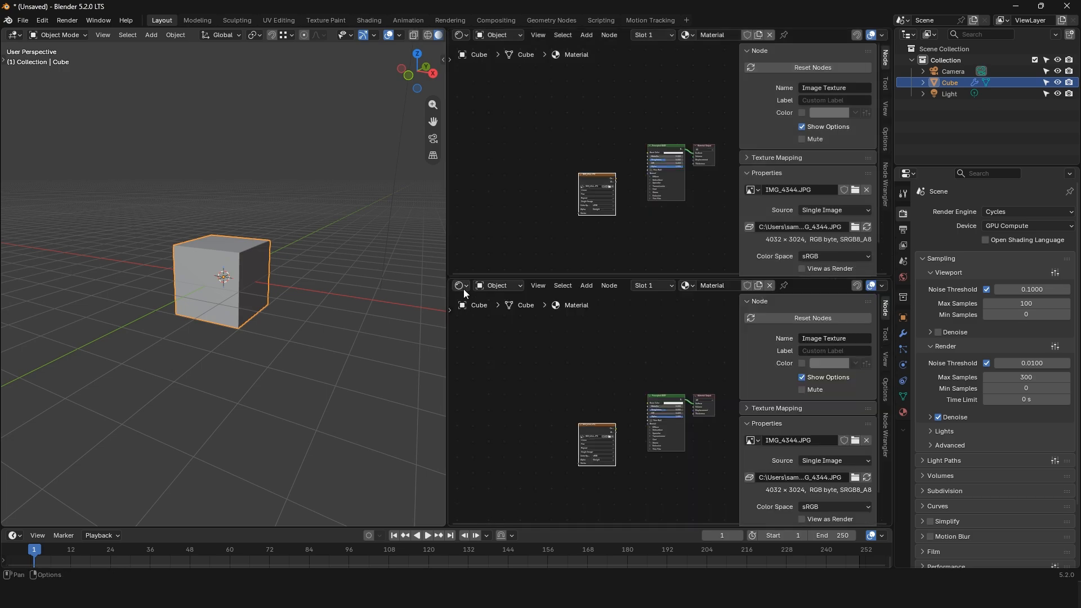
{"action": "left_click", "coordinate": [462, 285]}
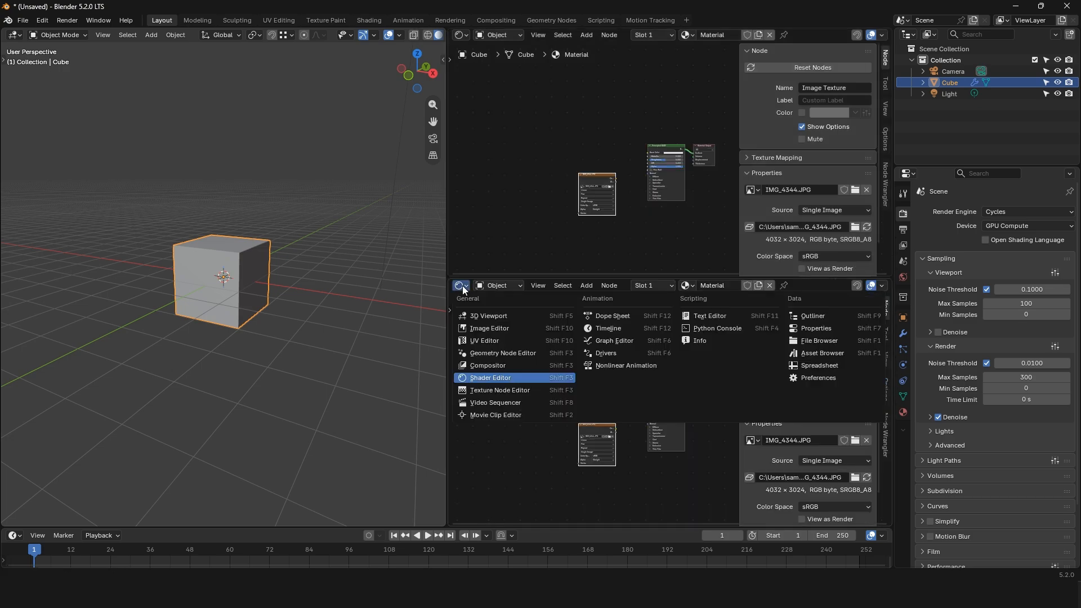
{"action": "left_click", "coordinate": [485, 341]}
Split off the lower part of the 3D viewport as a Graph Editor and orbit to view the cube from above.
{"action": "left_click_drag", "start_coordinate": [444, 524], "coordinate": [428, 342]}
{"action": "left_click", "coordinate": [14, 350]}
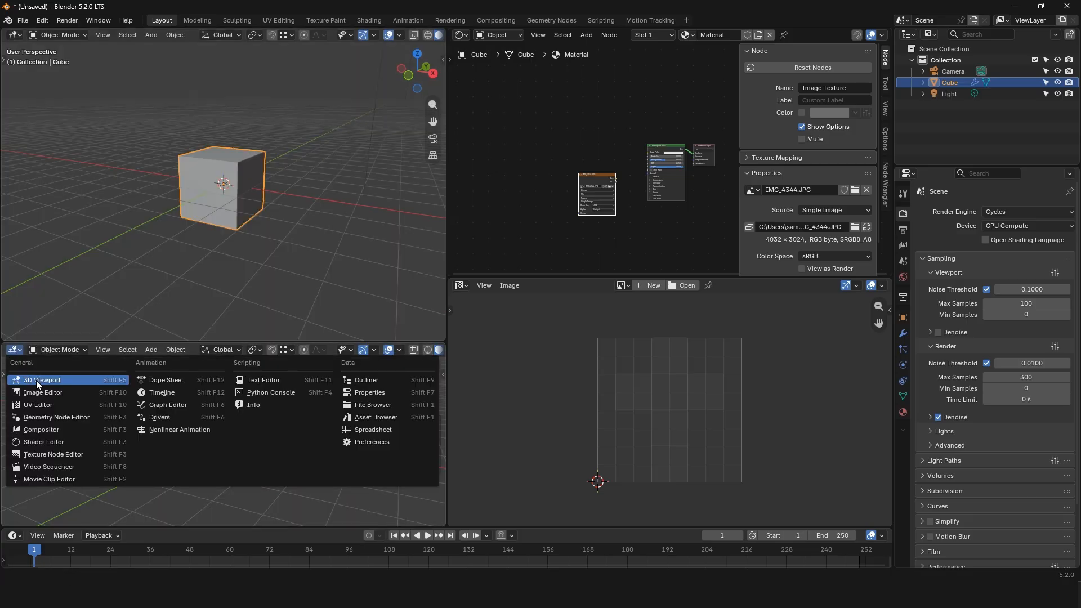
{"action": "left_click", "coordinate": [175, 406]}
{"action": "middle_click_drag", "start_coordinate": [199, 243], "coordinate": [273, 278]}
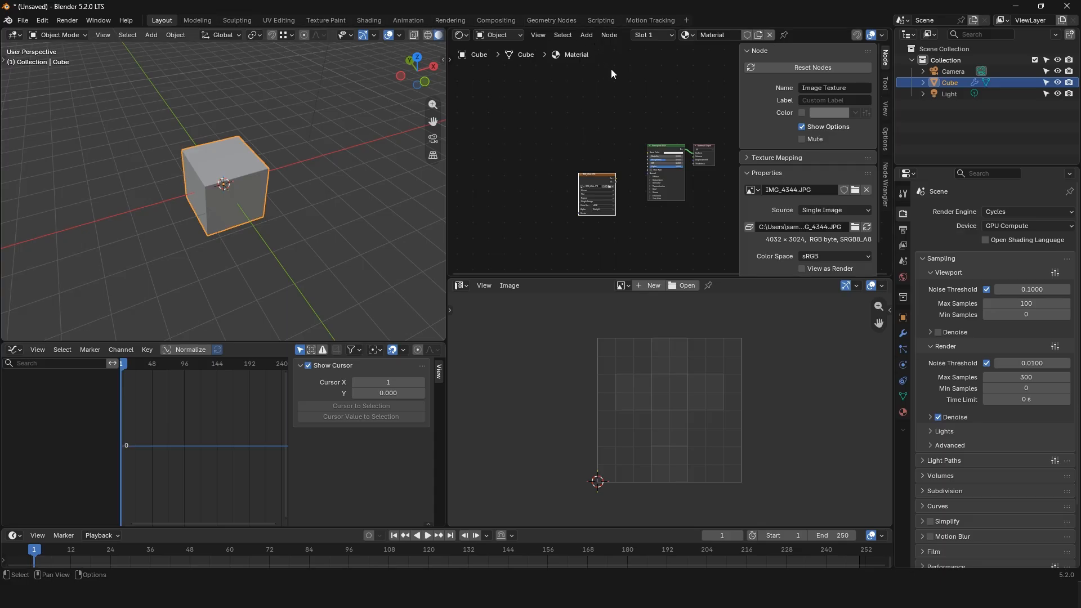
Add a Masking workspace from the VFX presets and delete it again.
{"action": "left_click", "coordinate": [685, 21]}
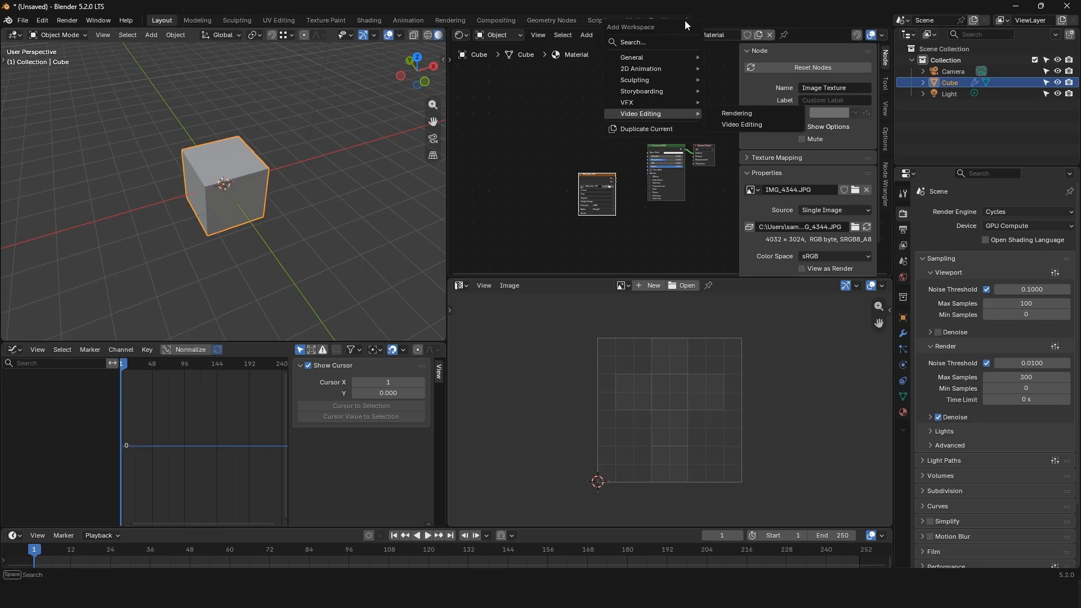
{"action": "mouse_move", "coordinate": [663, 59]}
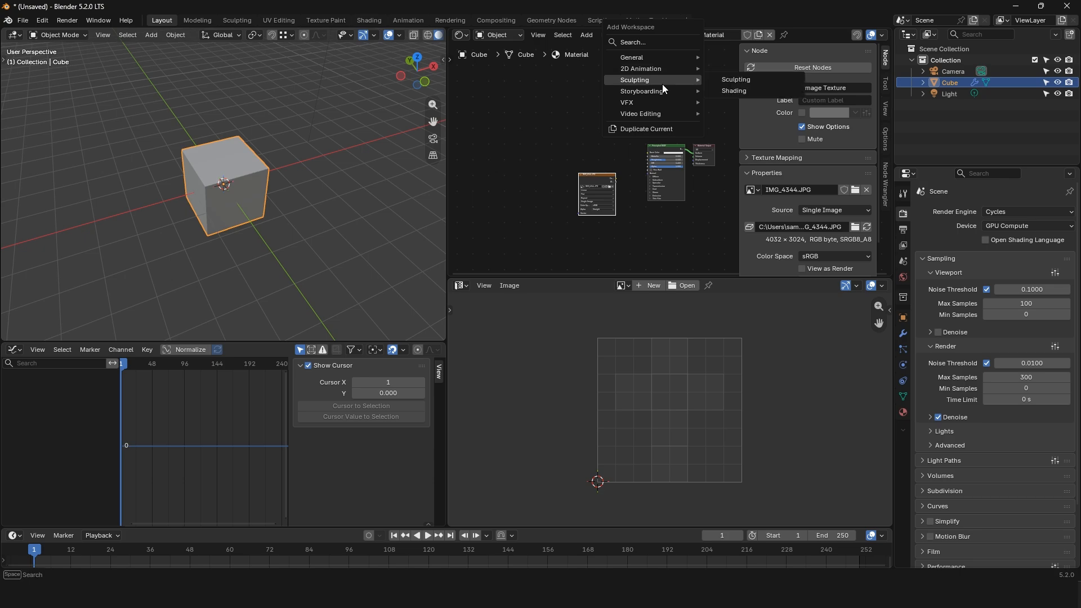
{"action": "mouse_move", "coordinate": [656, 104]}
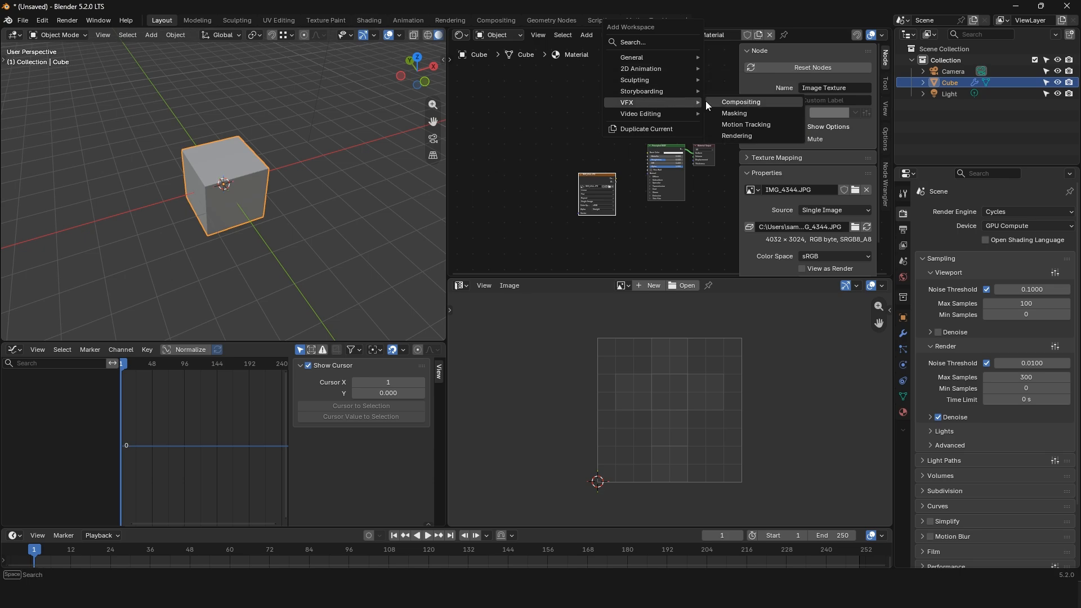
{"action": "left_click", "coordinate": [742, 114]}
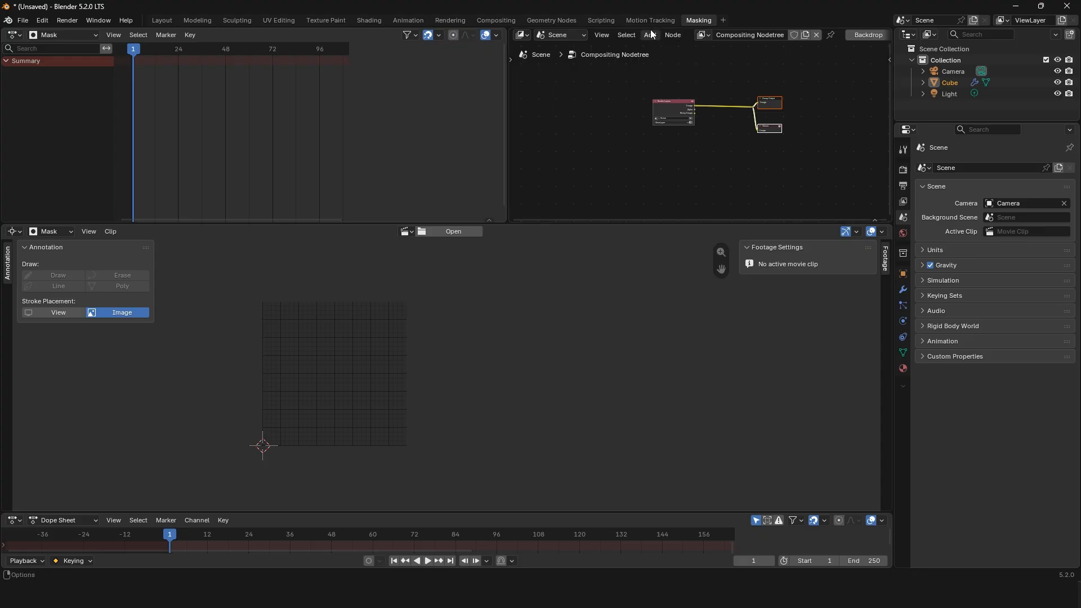
{"action": "right_click", "coordinate": [696, 21]}
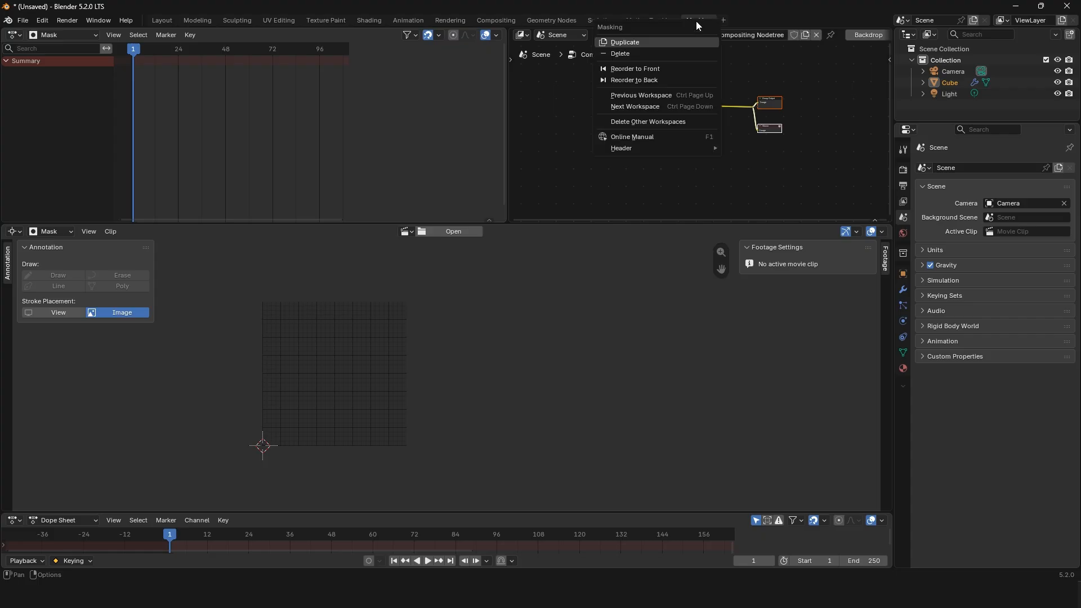
{"action": "left_click", "coordinate": [634, 53]}
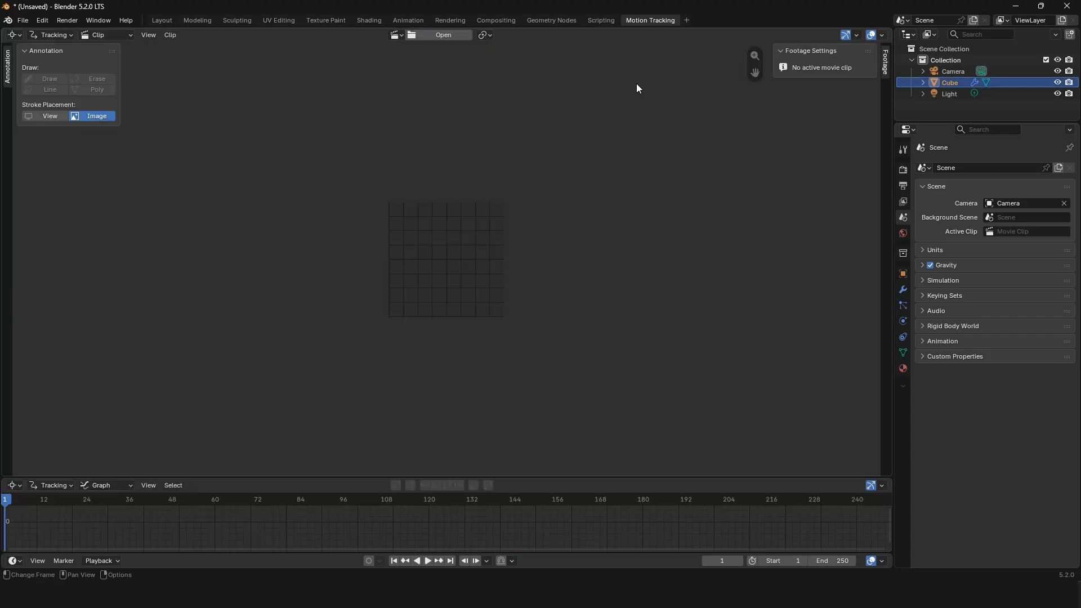
Duplicate the Motion Tracking workspace, compare the copy with the original, and delete the copy.
{"action": "left_click", "coordinate": [687, 20]}
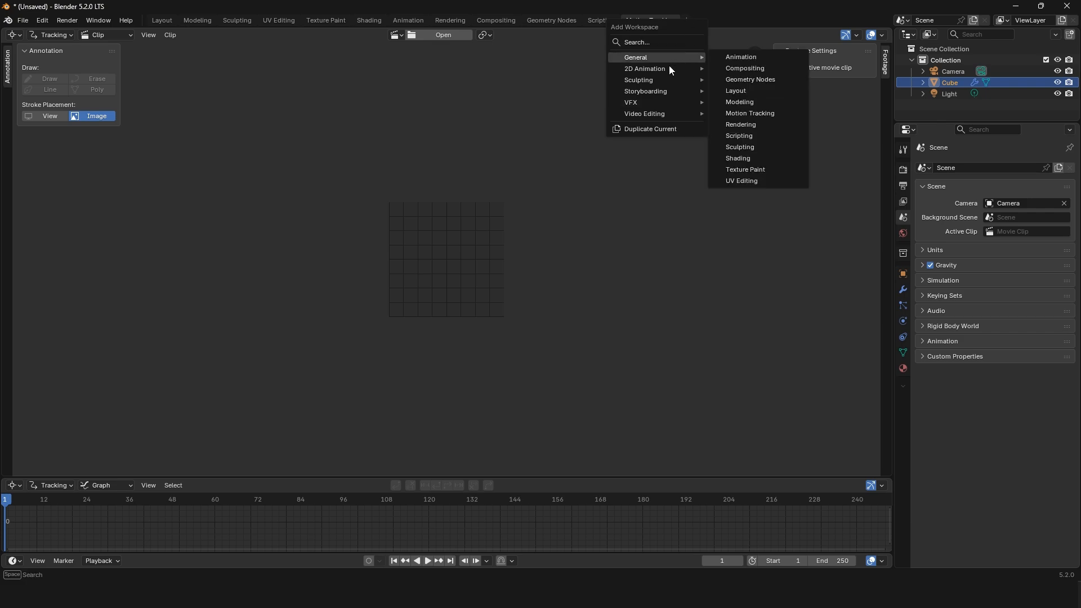
{"action": "left_click", "coordinate": [655, 133]}
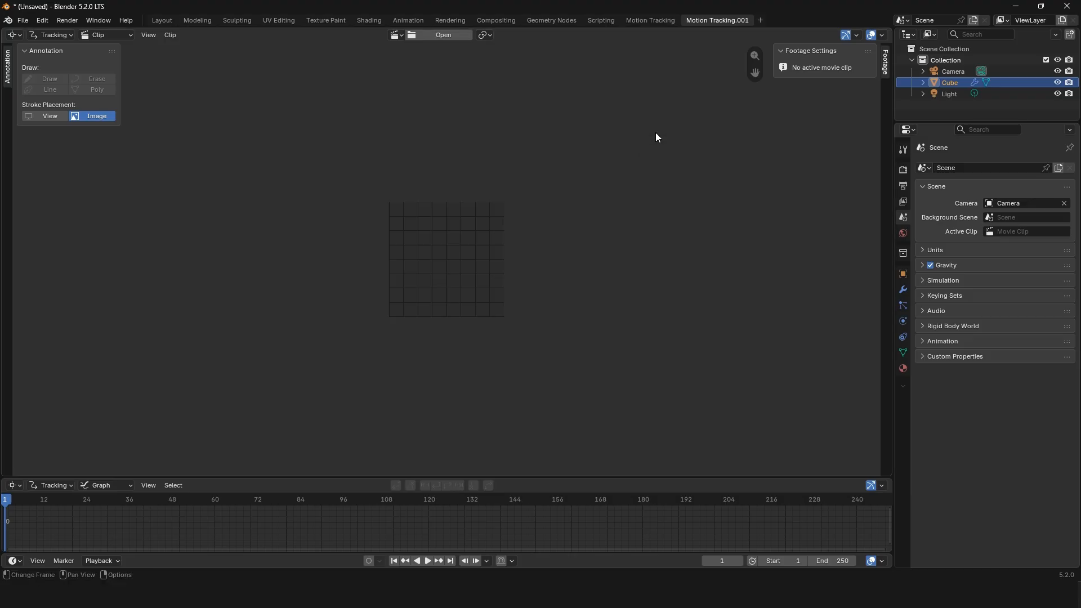
{"action": "left_click", "coordinate": [714, 21]}
{"action": "left_click", "coordinate": [658, 21]}
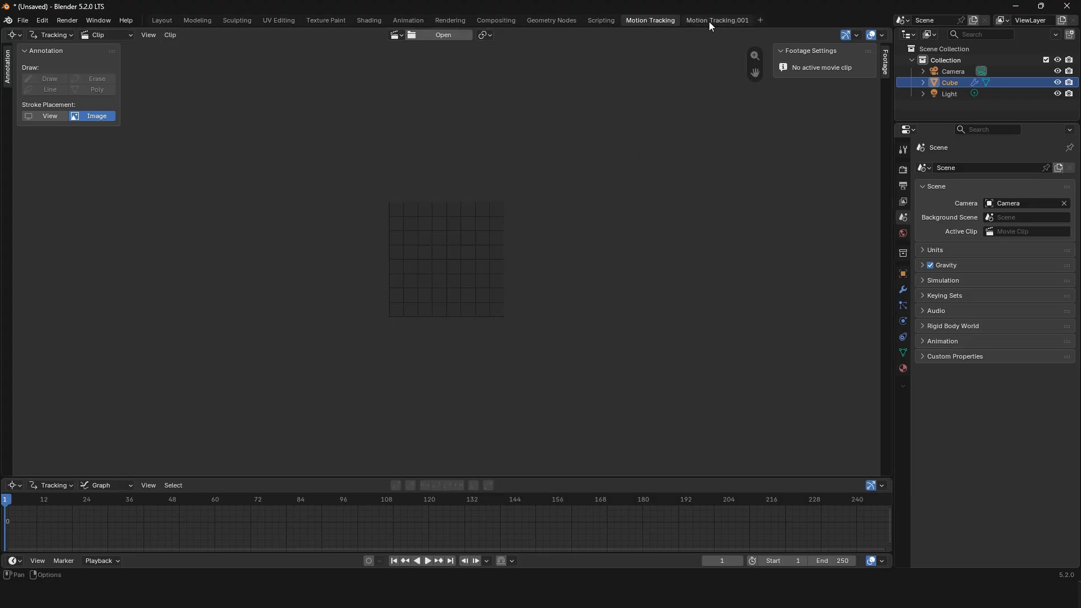
{"action": "left_click", "coordinate": [709, 21]}
{"action": "right_click", "coordinate": [710, 22]}
{"action": "left_click", "coordinate": [677, 53]}
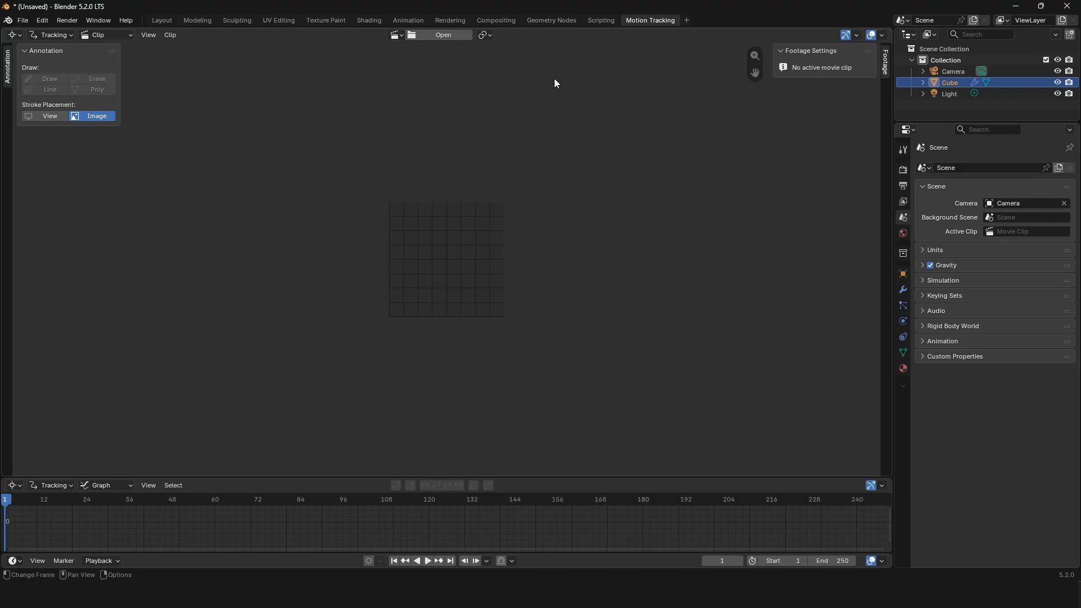
Duplicate the customized Layout workspace, compare it with the original, and delete the duplicate.
{"action": "left_click", "coordinate": [158, 19]}
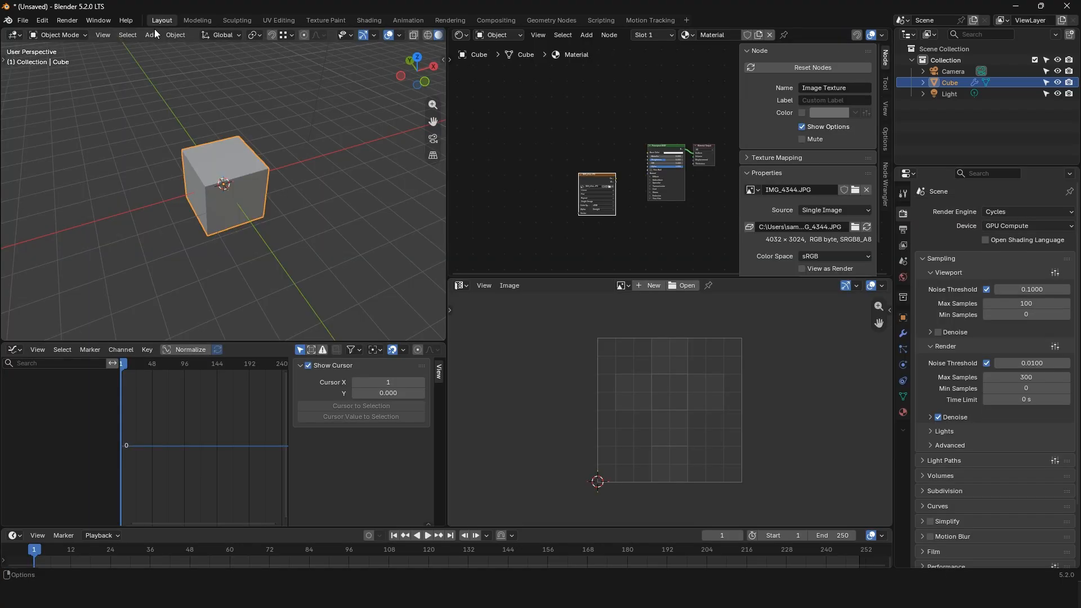
{"action": "left_click", "coordinate": [687, 19]}
{"action": "left_click", "coordinate": [635, 129]}
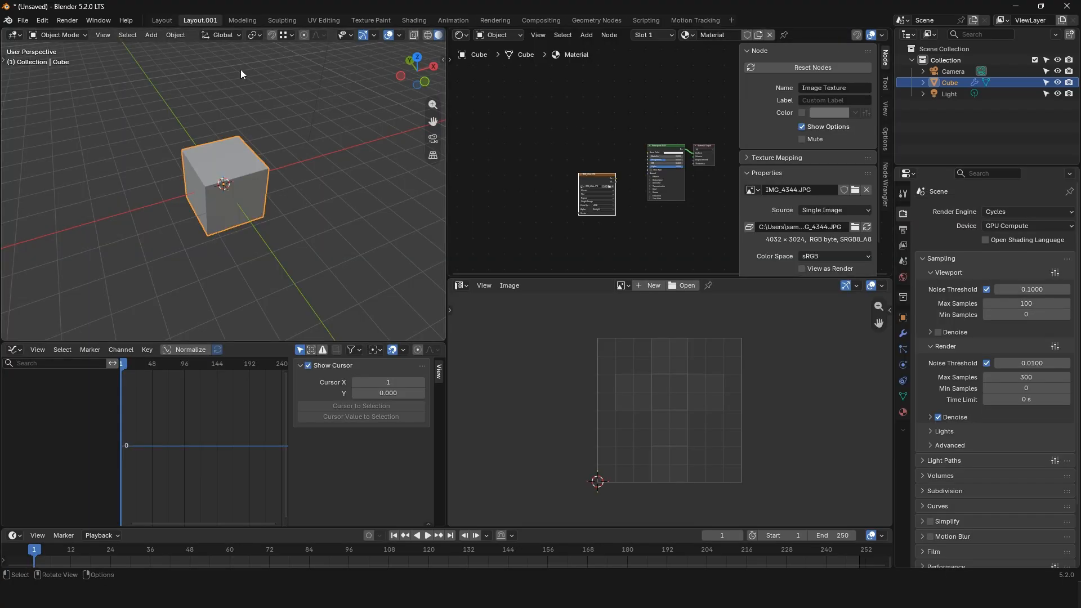
{"action": "left_click", "coordinate": [166, 22]}
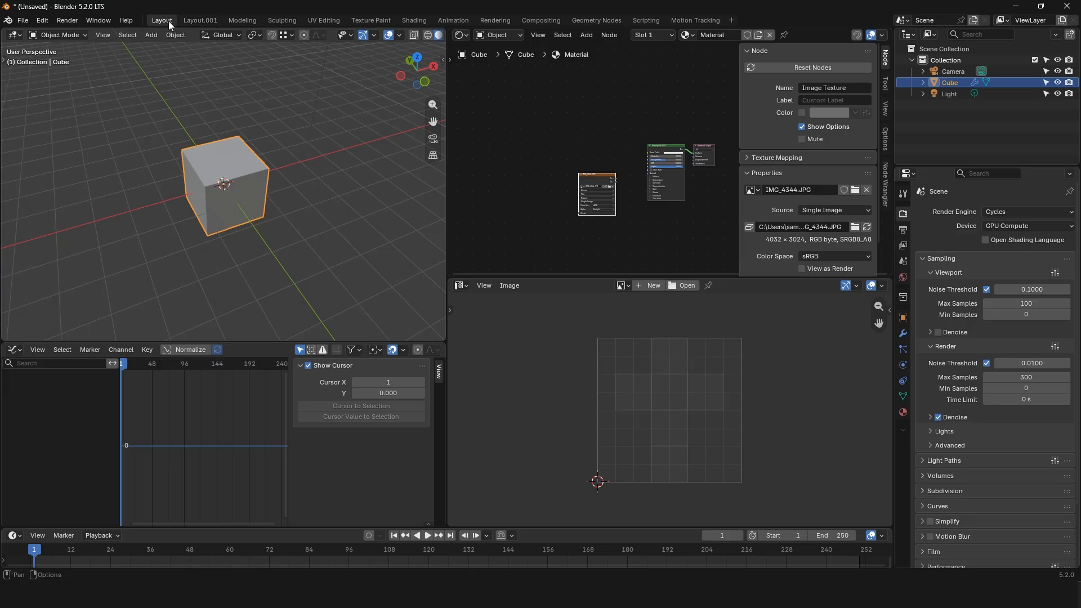
{"action": "right_click", "coordinate": [203, 20]}
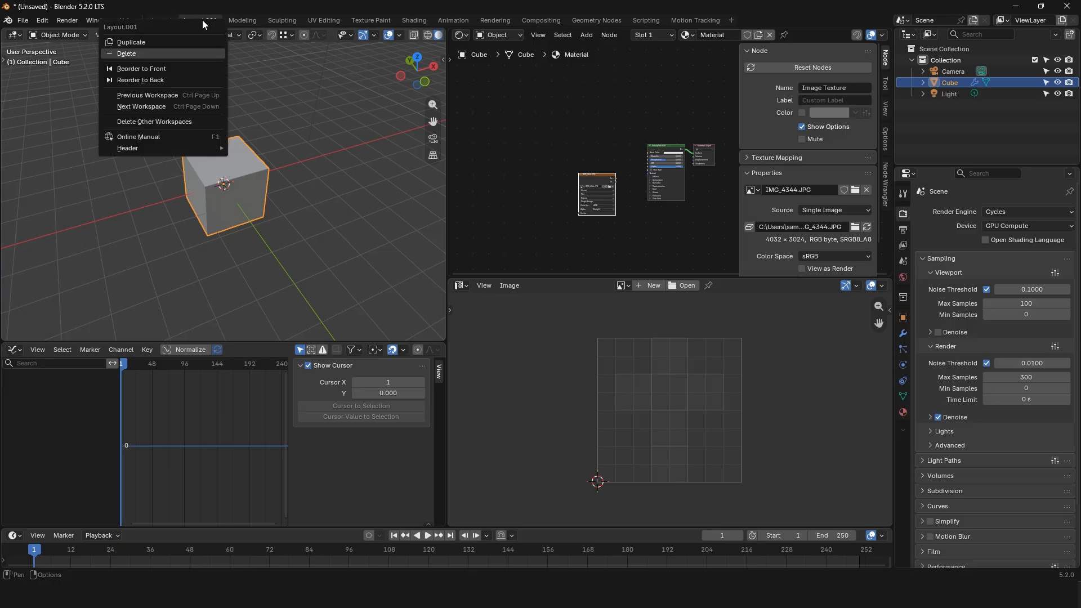
{"action": "left_click", "coordinate": [157, 53]}
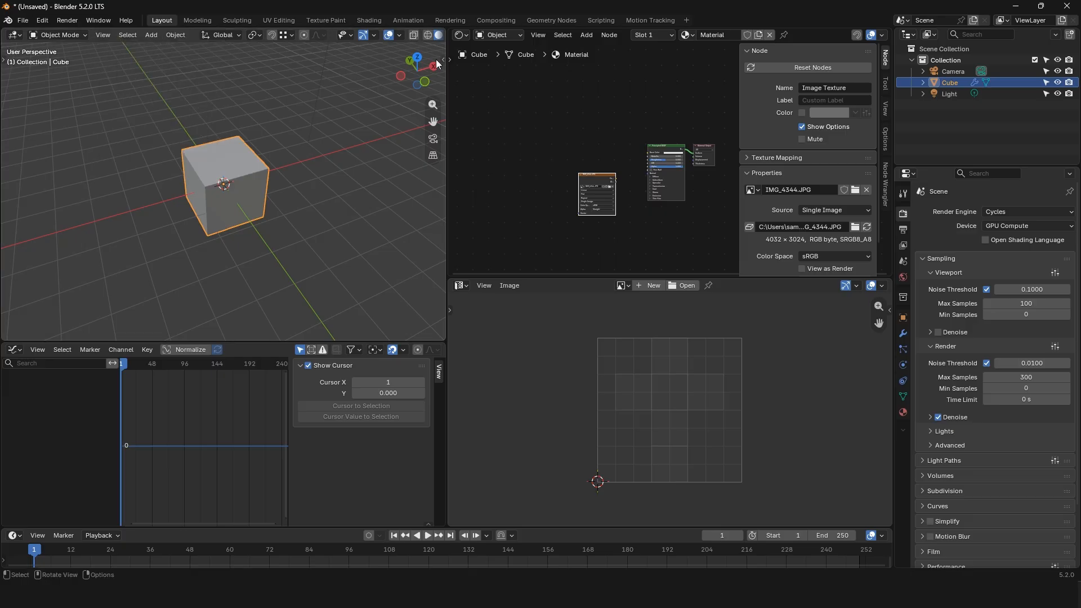
Add a Layout workspace from the General presets and split its 3D viewport vertically, making the right half a Shader Editor.
{"action": "left_click", "coordinate": [687, 21]}
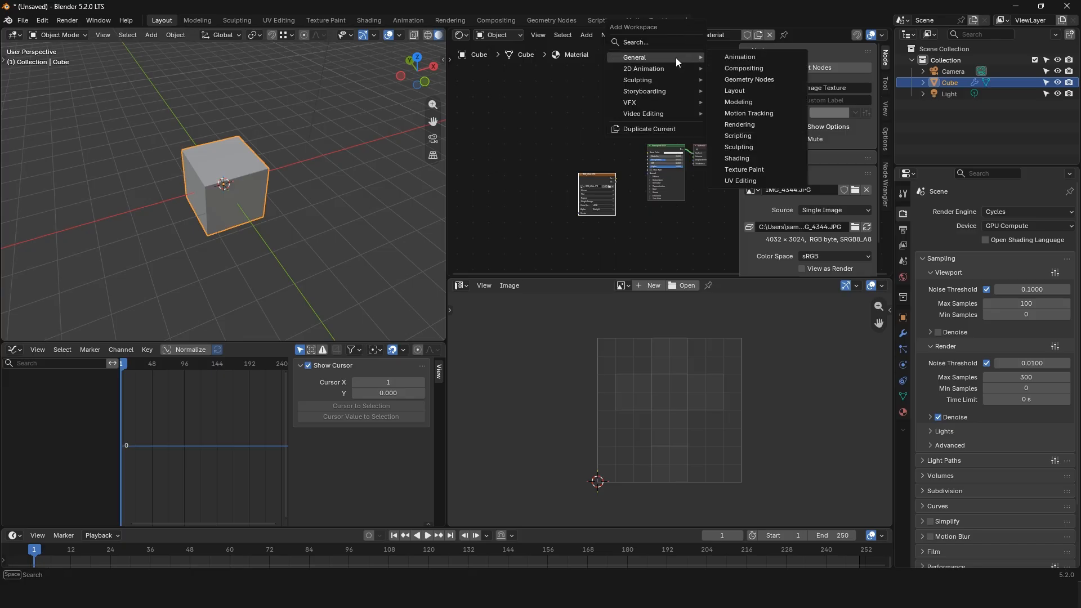
{"action": "left_click", "coordinate": [750, 91]}
{"action": "left_click_drag", "start_coordinate": [891, 34], "coordinate": [449, 90]}
{"action": "left_click", "coordinate": [464, 37]}
{"action": "left_click", "coordinate": [480, 127]}
Split the new workspace's Shader Editor horizontally and turn its lower half into a UV Editor.
{"action": "left_click_drag", "start_coordinate": [452, 525], "coordinate": [471, 278]}
{"action": "left_click", "coordinate": [463, 285]}
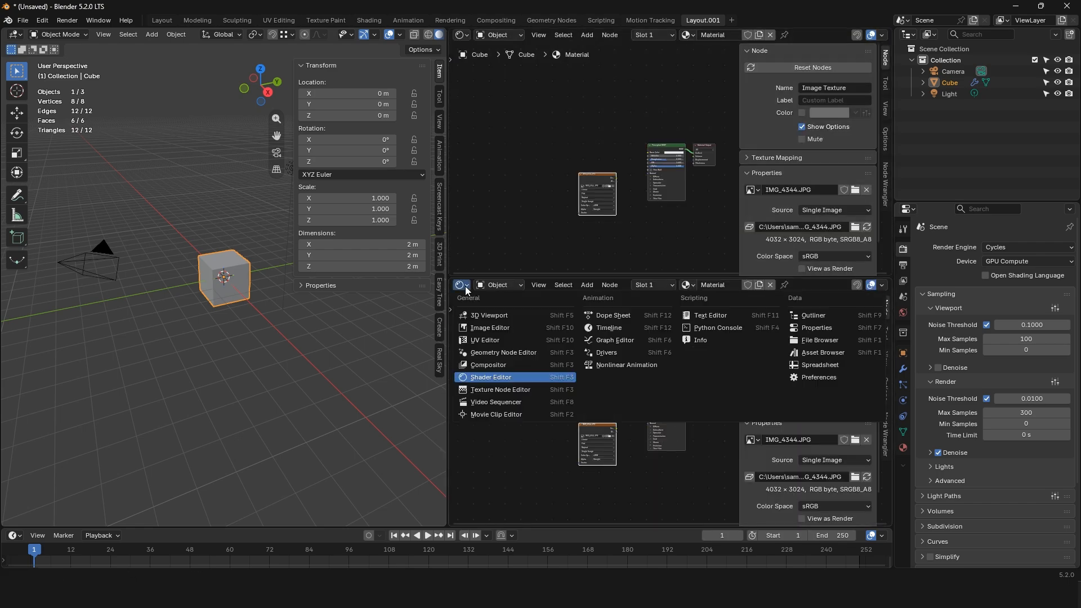
{"action": "left_click", "coordinate": [479, 328]}
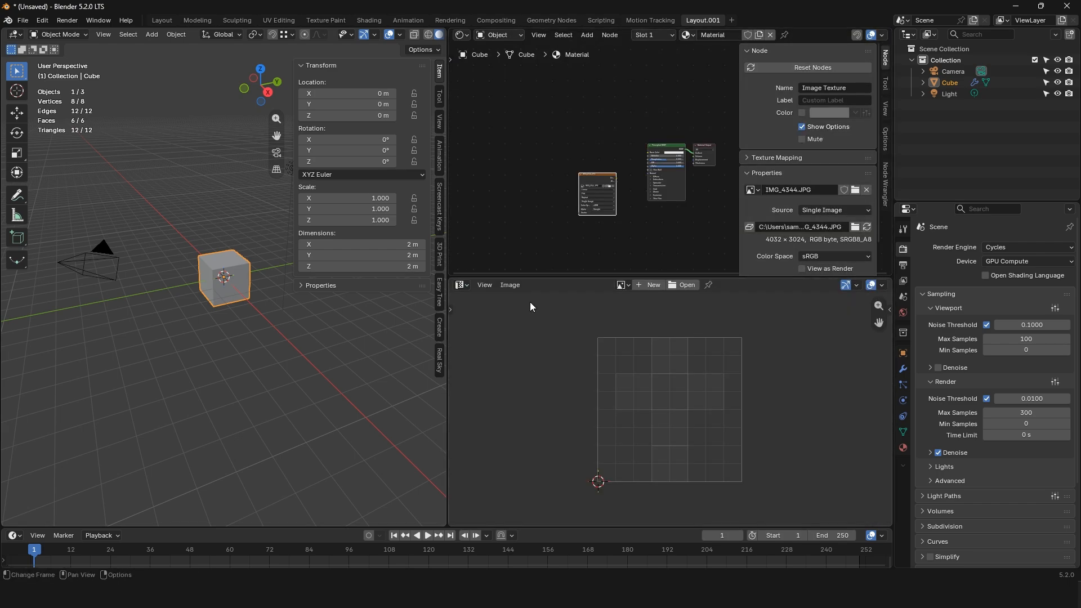
Rename the new workspace as 3DUVShading.
{"action": "double_click", "coordinate": [702, 19]}
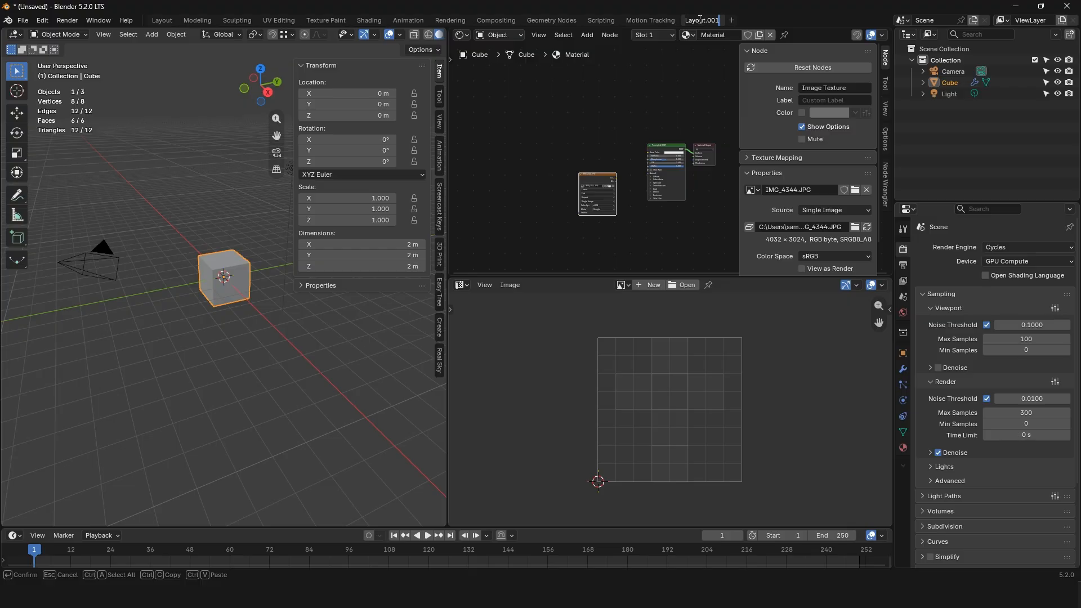
{"action": "key", "text": "ctrl+a"}
{"action": "type", "text": "3DUVShading"}
{"action": "key", "text": "Return"}
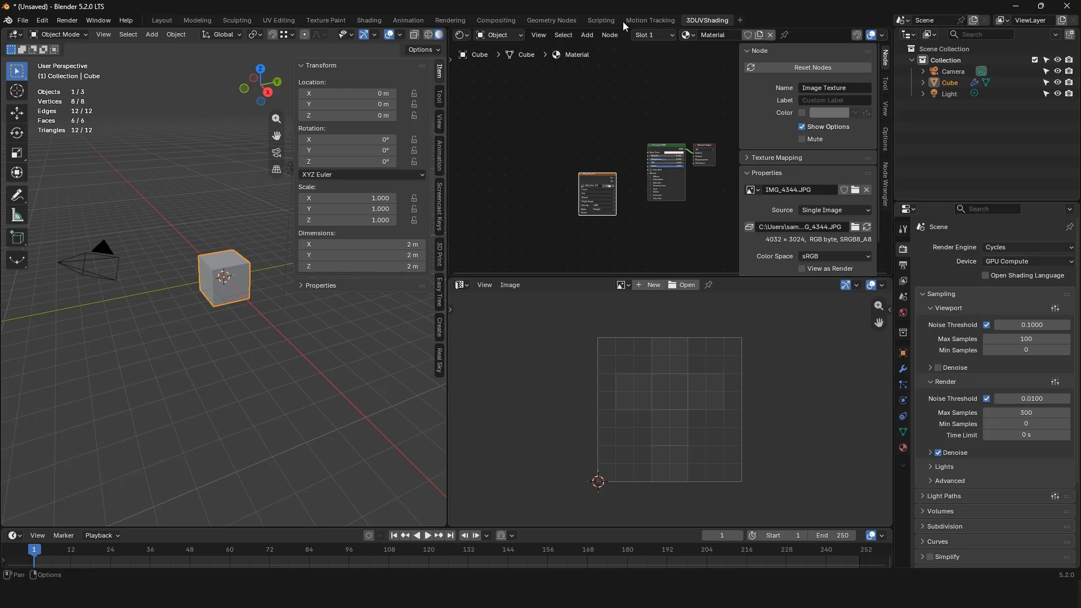
Delete all the workspaces between Layout and 3DUVShading, from Modeling through Motion Tracking.
{"action": "right_click", "coordinate": [232, 22]}
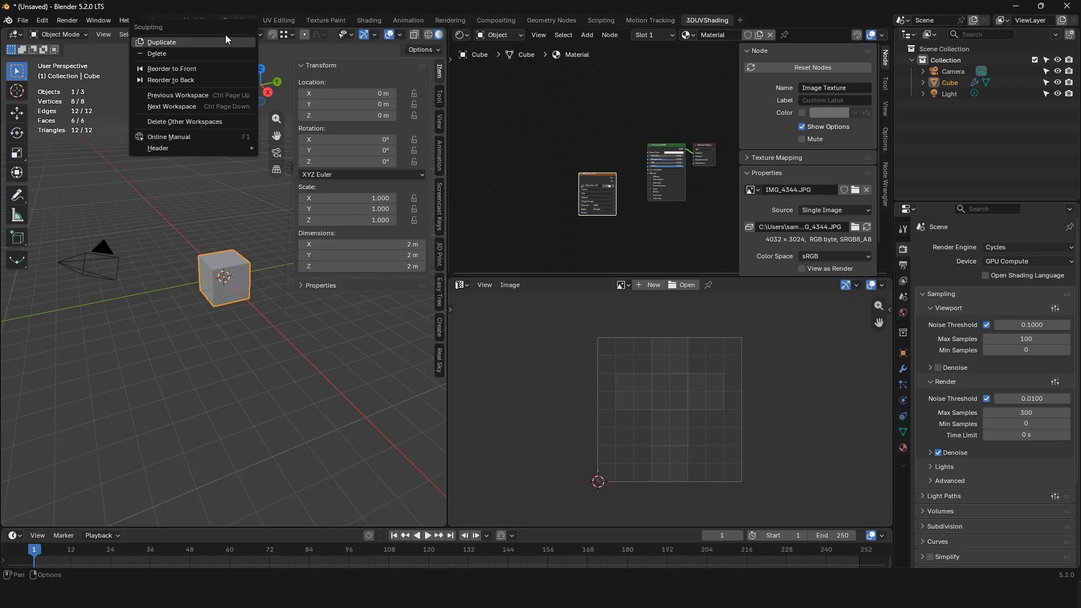
{"action": "left_click", "coordinate": [181, 51]}
{"action": "right_click", "coordinate": [199, 22]}
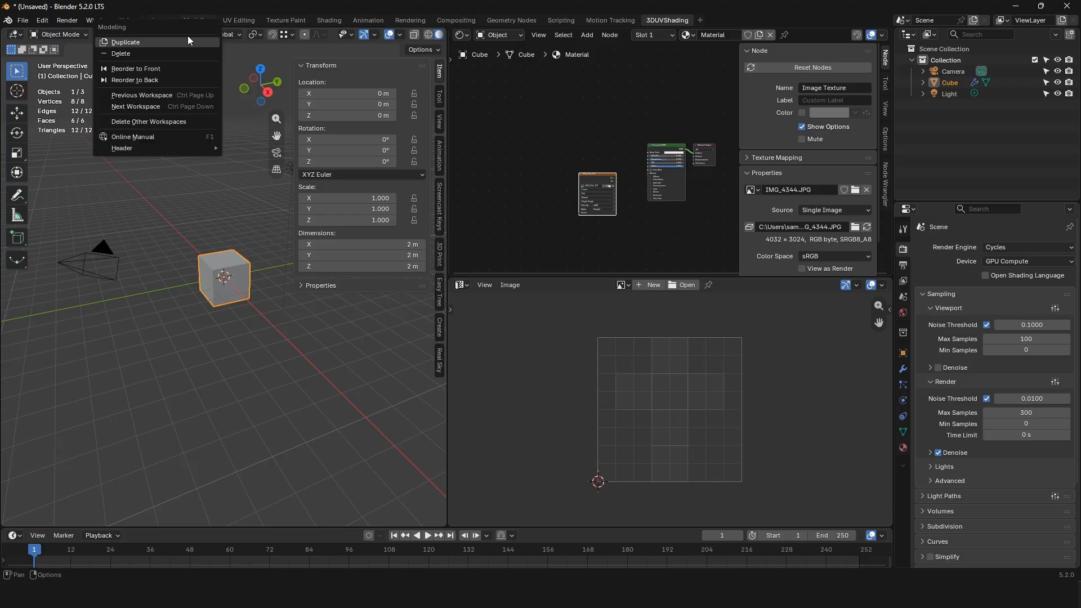
{"action": "left_click", "coordinate": [178, 52]}
{"action": "right_click", "coordinate": [208, 22]}
{"action": "left_click", "coordinate": [185, 51]}
{"action": "right_click", "coordinate": [208, 20]}
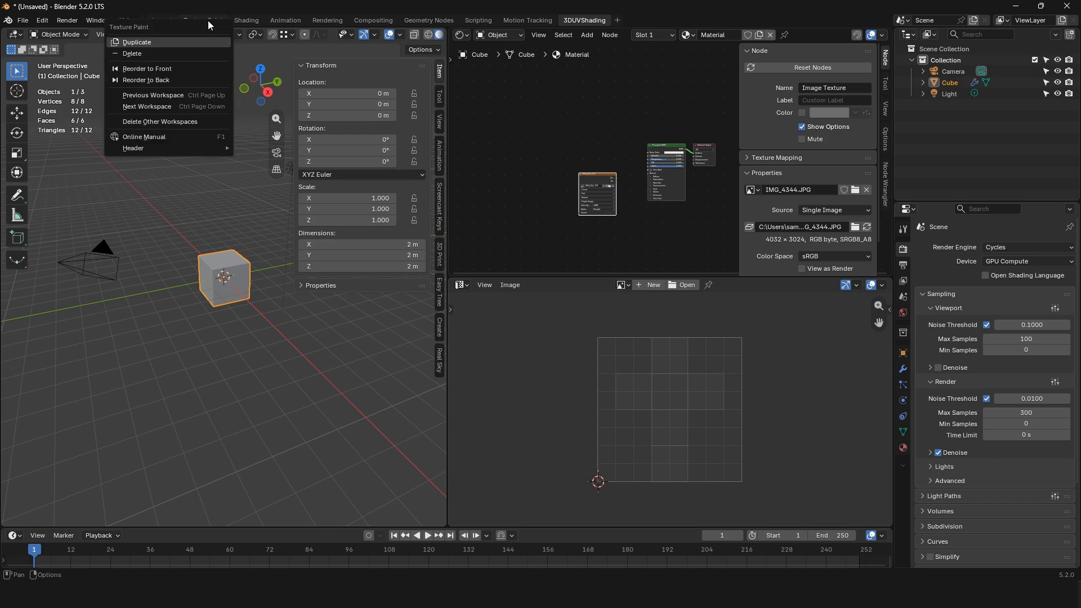
{"action": "left_click", "coordinate": [188, 52]}
{"action": "right_click", "coordinate": [205, 20]}
{"action": "left_click", "coordinate": [174, 52]}
{"action": "right_click", "coordinate": [189, 23]}
{"action": "left_click", "coordinate": [183, 52]}
{"action": "right_click", "coordinate": [197, 23]}
{"action": "left_click", "coordinate": [186, 53]}
{"action": "right_click", "coordinate": [196, 19]}
{"action": "left_click", "coordinate": [171, 53]}
{"action": "right_click", "coordinate": [201, 22]}
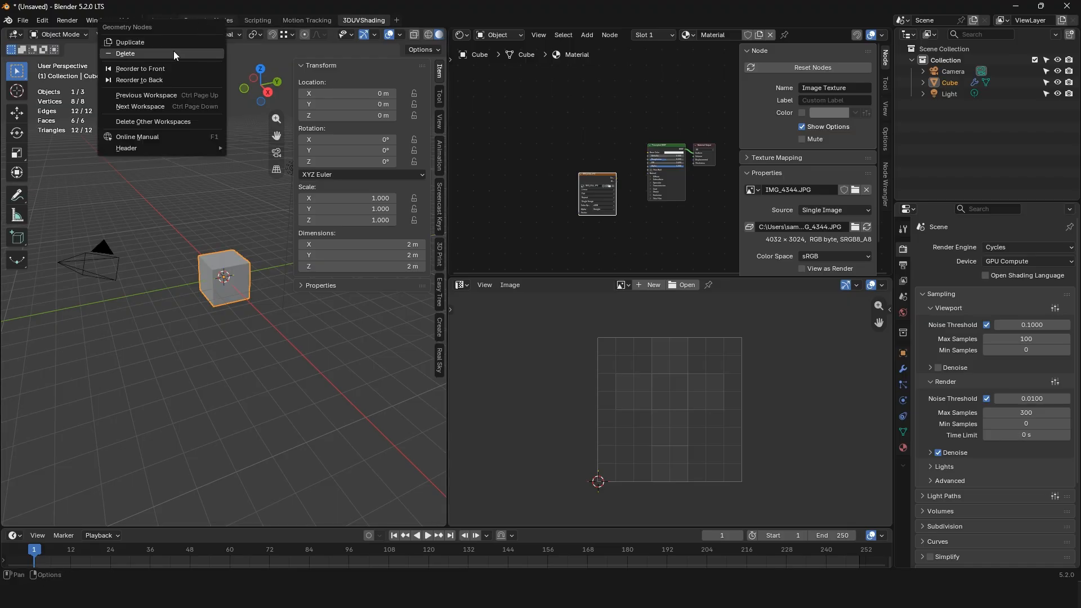
{"action": "left_click", "coordinate": [174, 51]}
{"action": "right_click", "coordinate": [199, 20]}
{"action": "left_click", "coordinate": [168, 53]}
{"action": "right_click", "coordinate": [194, 21]}
{"action": "left_click", "coordinate": [168, 58]}
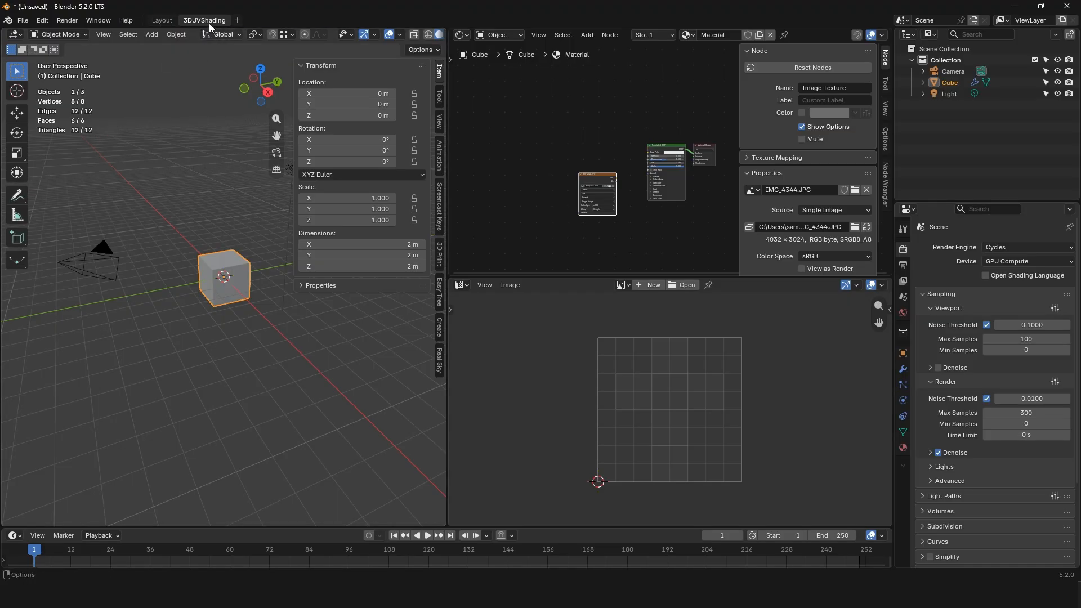
Compare the Layout and 3DUVShading workspaces, and add a Compositing workspace from the General presets.
{"action": "left_click", "coordinate": [161, 20]}
{"action": "left_click", "coordinate": [205, 20]}
{"action": "left_click", "coordinate": [236, 21]}
{"action": "mouse_move", "coordinate": [231, 56]}
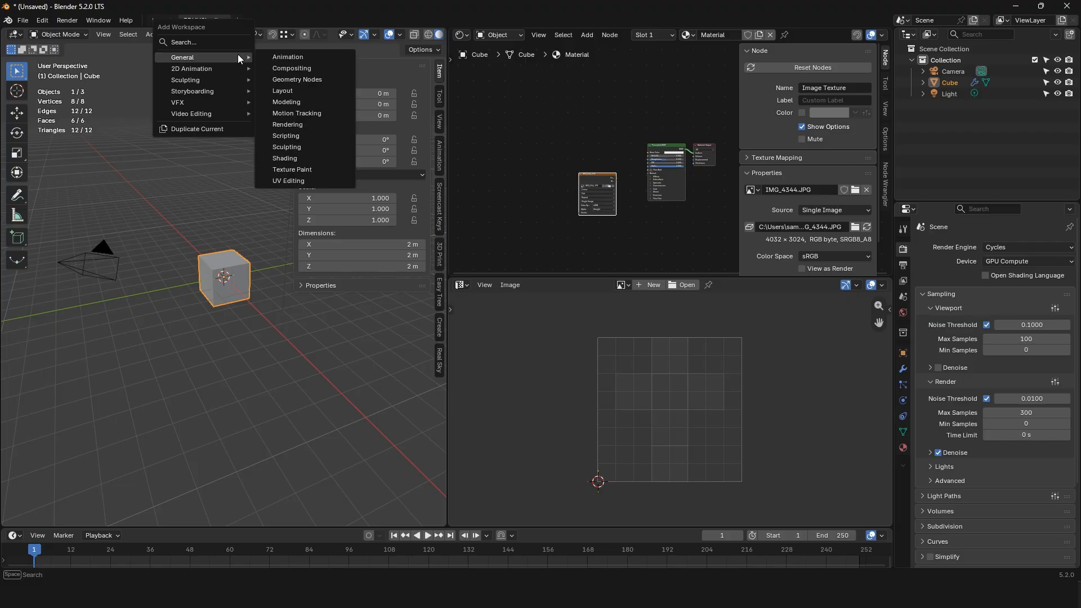
{"action": "left_click", "coordinate": [307, 66]}
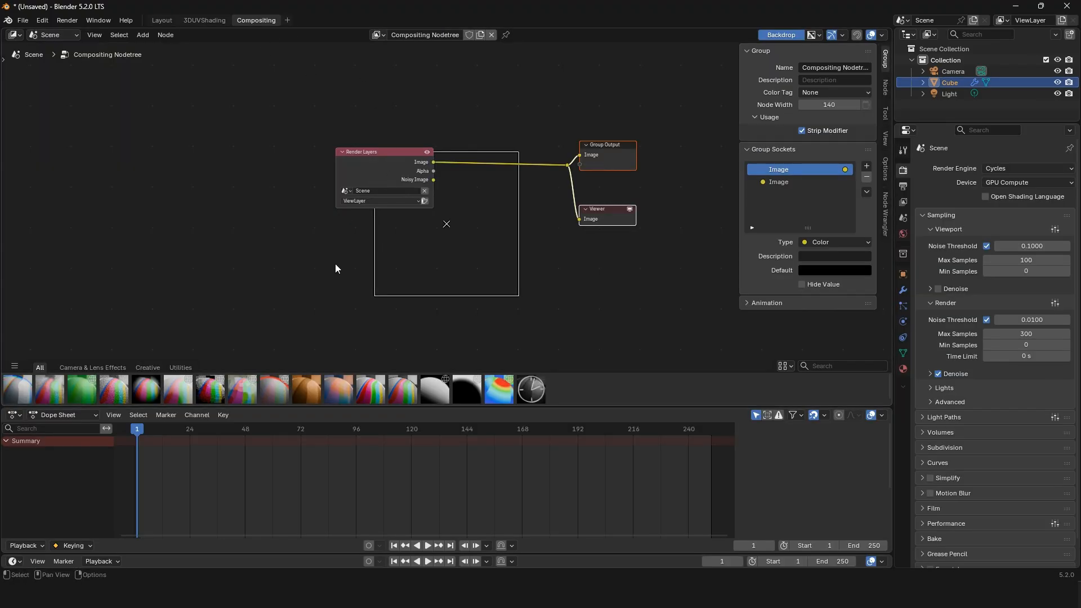
Add a Scripting workspace from the General presets.
{"action": "left_click", "coordinate": [288, 20]}
{"action": "mouse_move", "coordinate": [272, 59]}
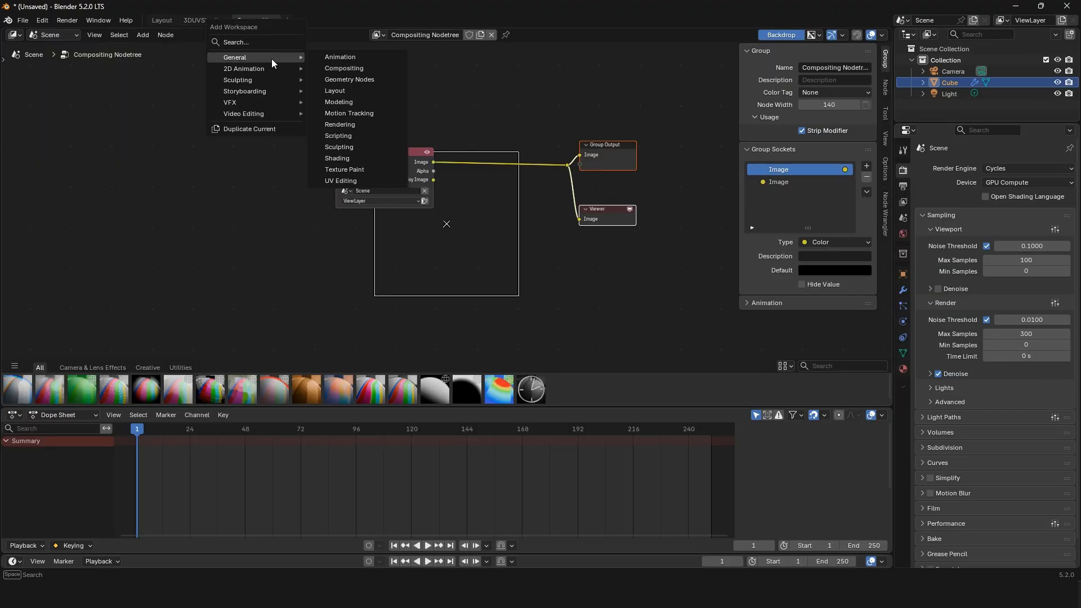
{"action": "left_click", "coordinate": [361, 136]}
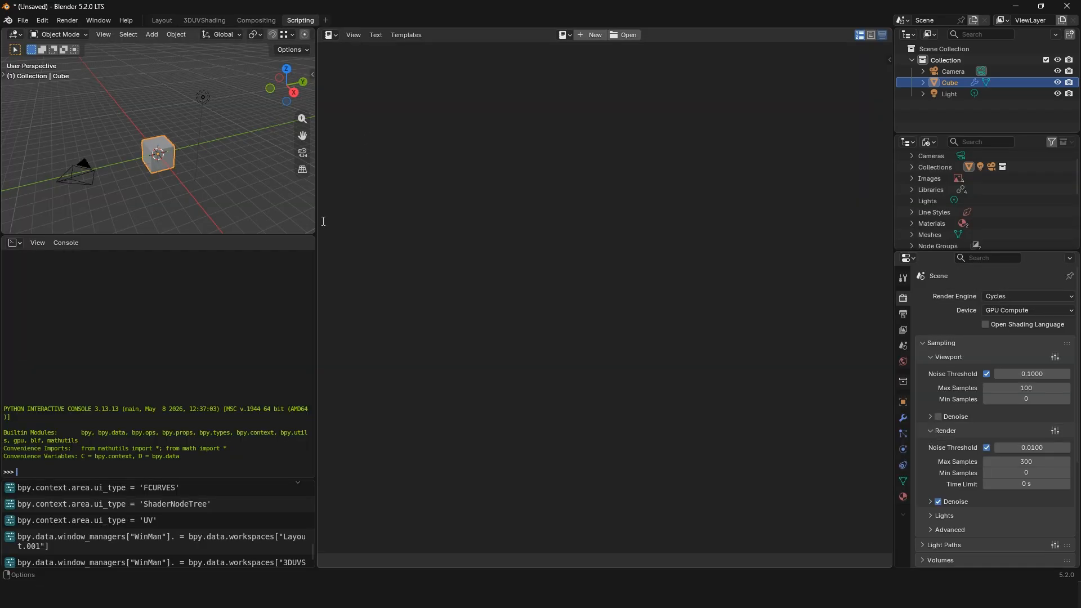
Reorder the Scripting workspace to the front of the workspaces, and return it to the back.
{"action": "right_click", "coordinate": [294, 20]}
{"action": "left_click", "coordinate": [248, 67]}
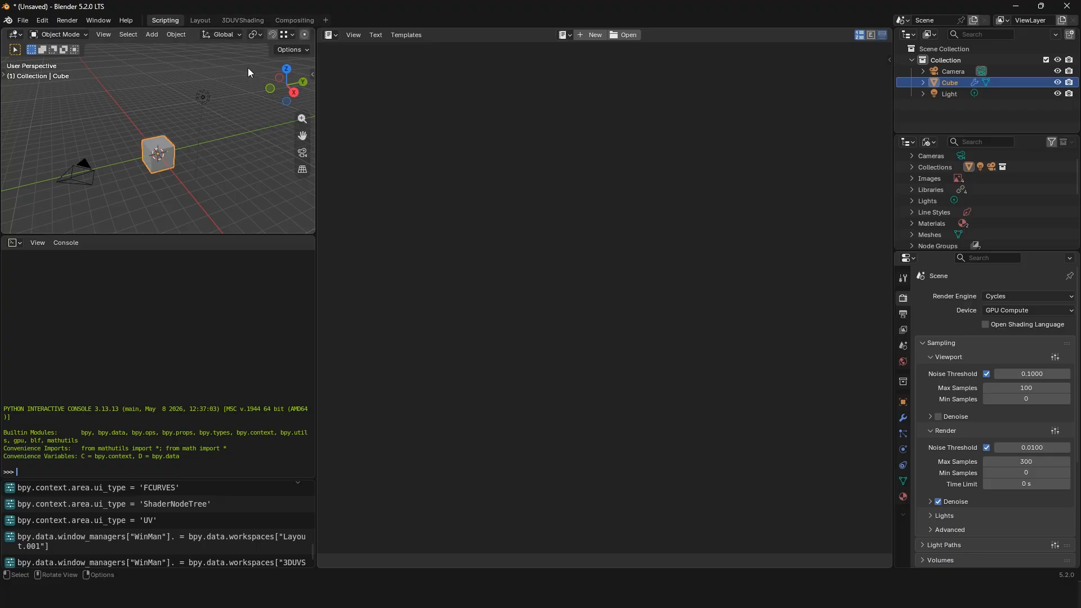
{"action": "right_click", "coordinate": [164, 21]}
{"action": "left_click", "coordinate": [129, 80]}
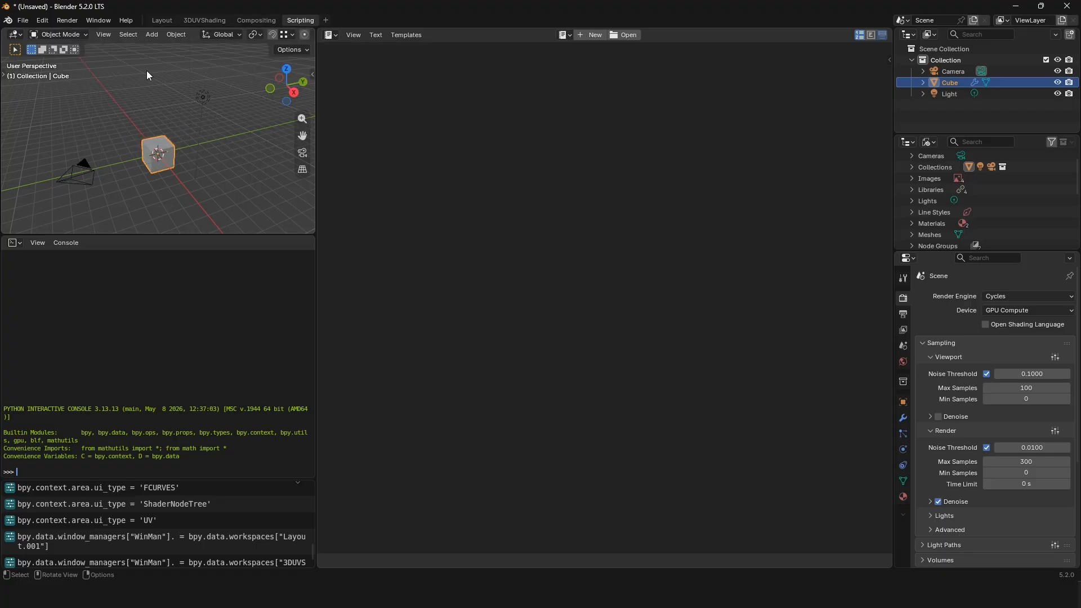
Compare the layouts of the 3DUVShading, Compositing and Scripting workspaces by switching between them.
{"action": "left_click", "coordinate": [189, 21]}
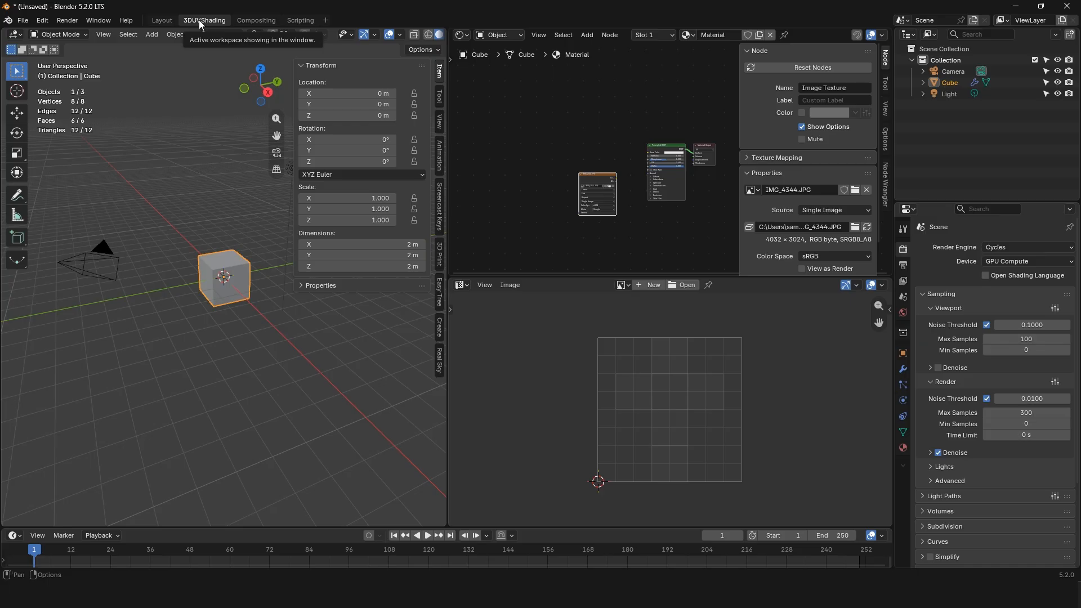
{"action": "left_click", "coordinate": [257, 20]}
{"action": "left_click", "coordinate": [286, 21]}
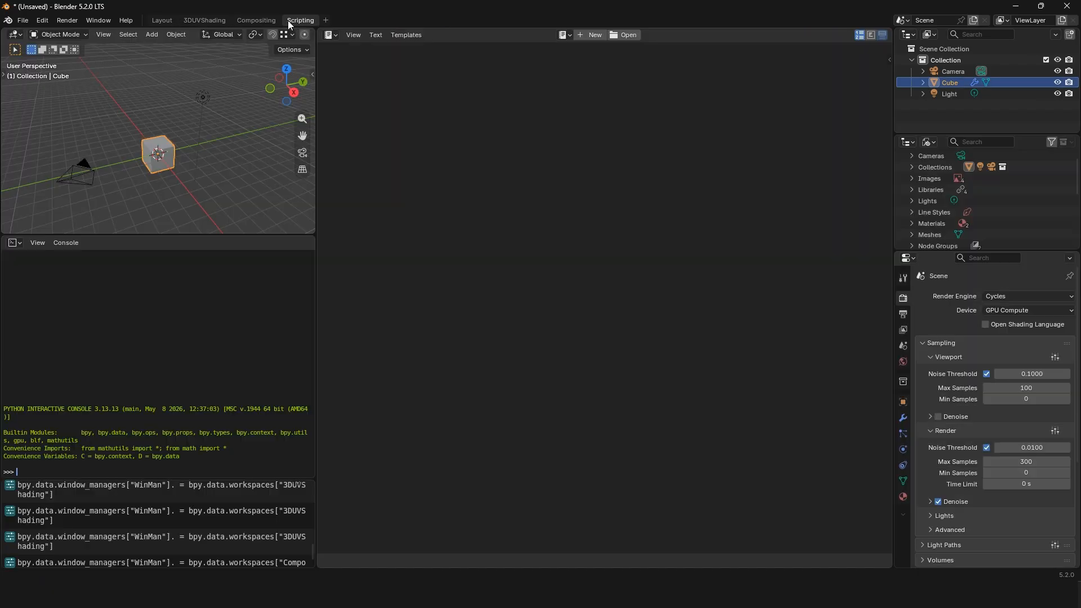
{"action": "left_click", "coordinate": [198, 21]}
{"action": "left_click", "coordinate": [270, 20]}
{"action": "left_click", "coordinate": [188, 21]}
{"action": "left_click", "coordinate": [264, 20]}
{"action": "left_click", "coordinate": [292, 21]}
{"action": "left_click", "coordinate": [251, 20]}
{"action": "left_click", "coordinate": [203, 20]}
{"action": "left_click", "coordinate": [252, 21]}
{"action": "left_click", "coordinate": [297, 20]}
{"action": "left_click", "coordinate": [239, 20]}
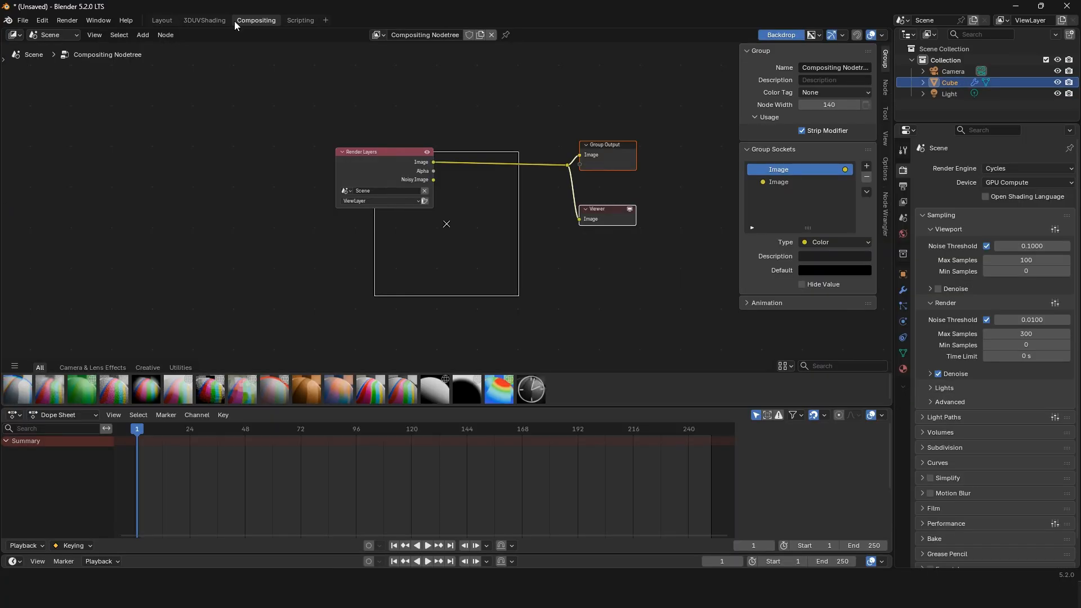
Reorder the Compositing workspace to the back of the workspaces and the 3DUVShading workspace to the front.
{"action": "right_click", "coordinate": [258, 20]}
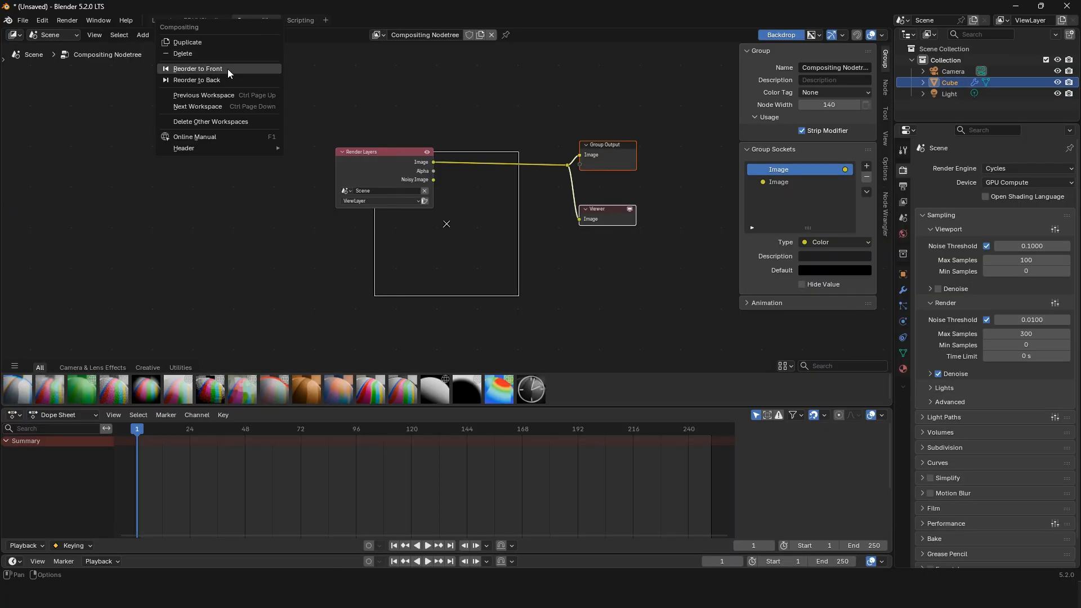
{"action": "left_click", "coordinate": [214, 80]}
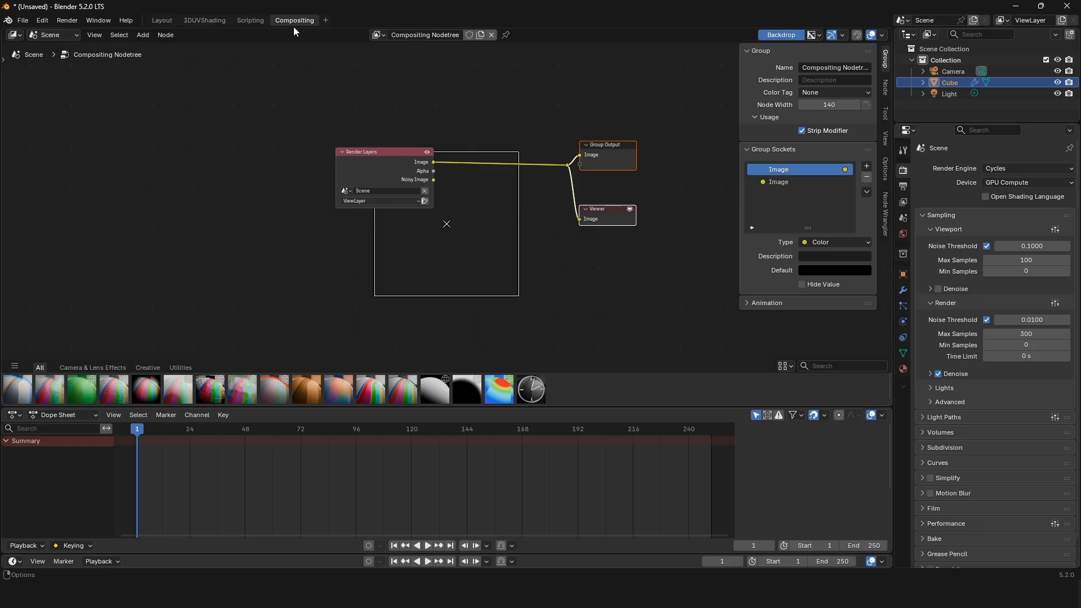
{"action": "left_click", "coordinate": [201, 22]}
{"action": "right_click", "coordinate": [203, 20]}
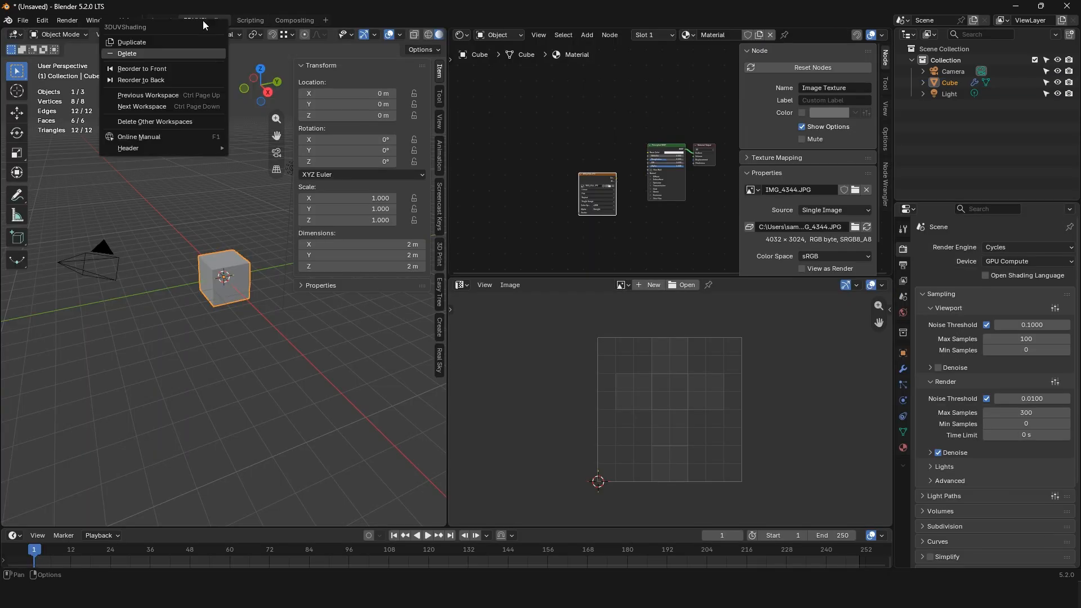
{"action": "left_click", "coordinate": [163, 67]}
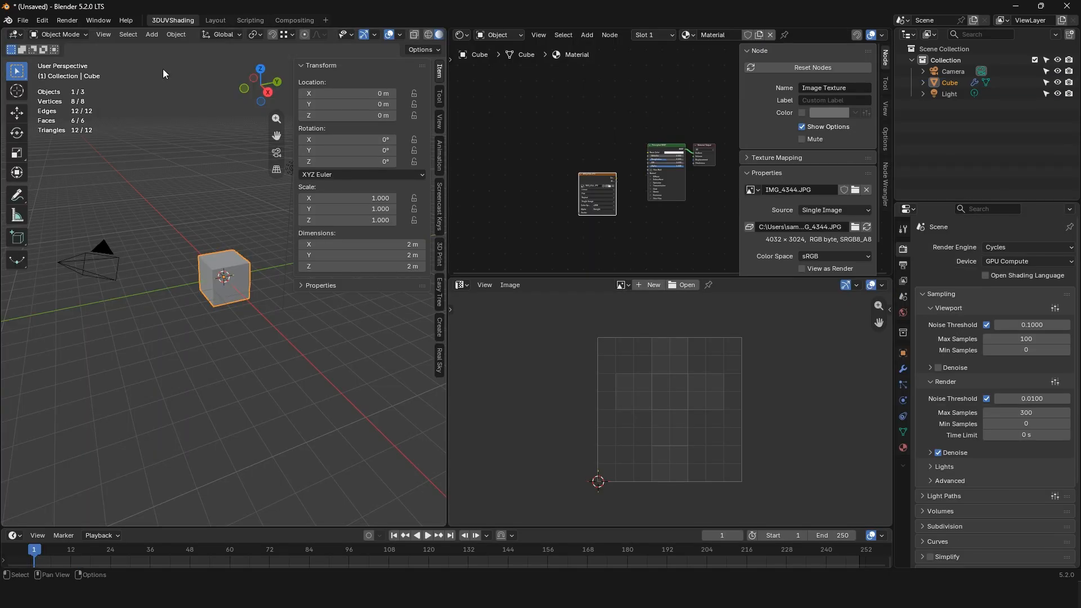
Switch to the next workspace, Layout, and save the file as Workspaces.blend in the Downloads folder.
{"action": "right_click", "coordinate": [180, 19]}
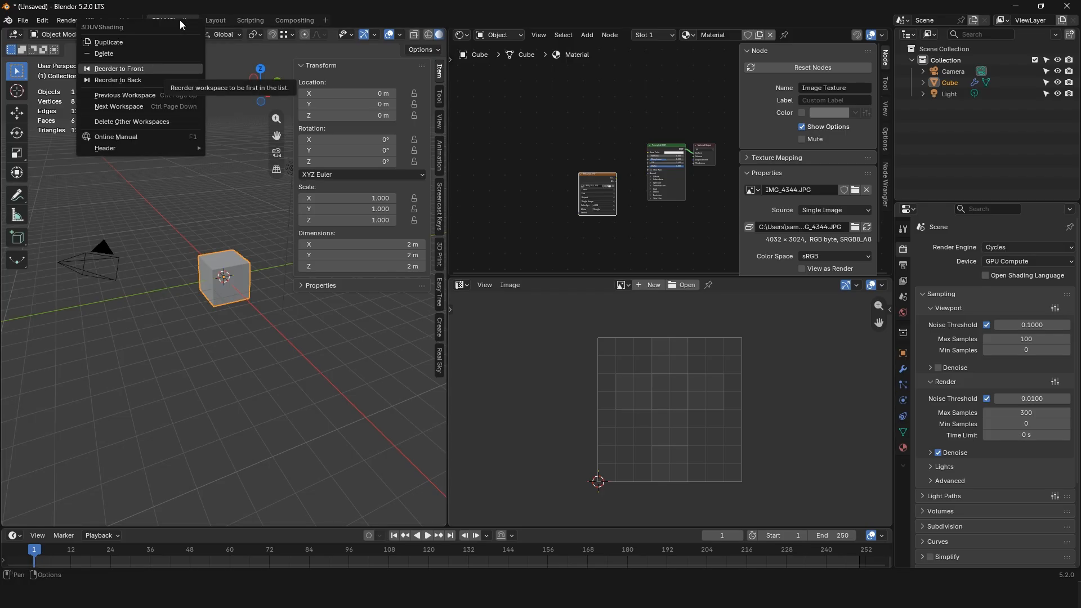
{"action": "left_click", "coordinate": [153, 103]}
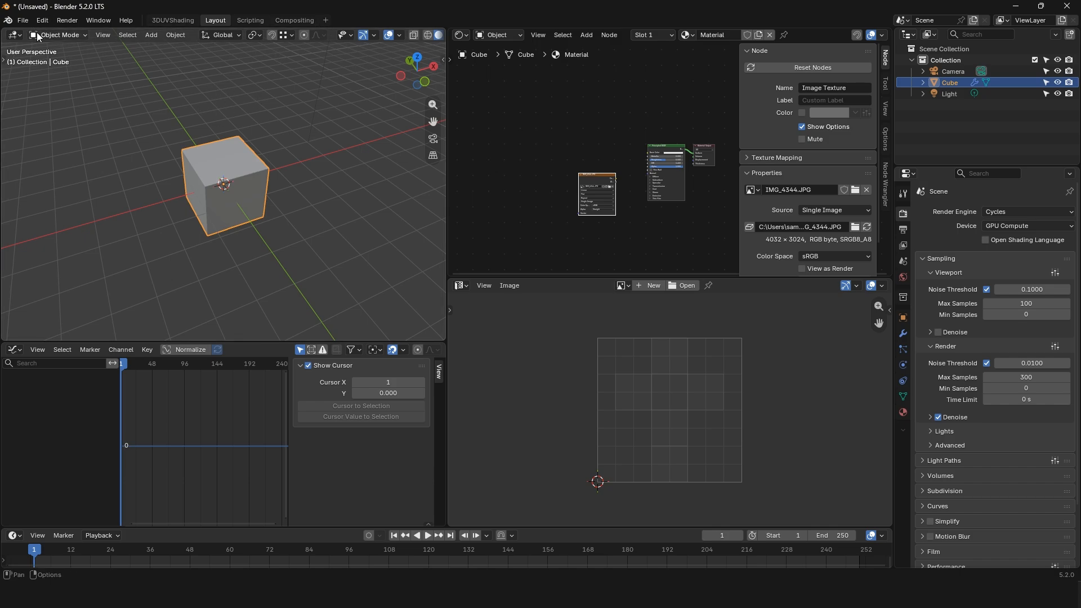
{"action": "left_click", "coordinate": [22, 20]}
{"action": "left_click", "coordinate": [52, 103]}
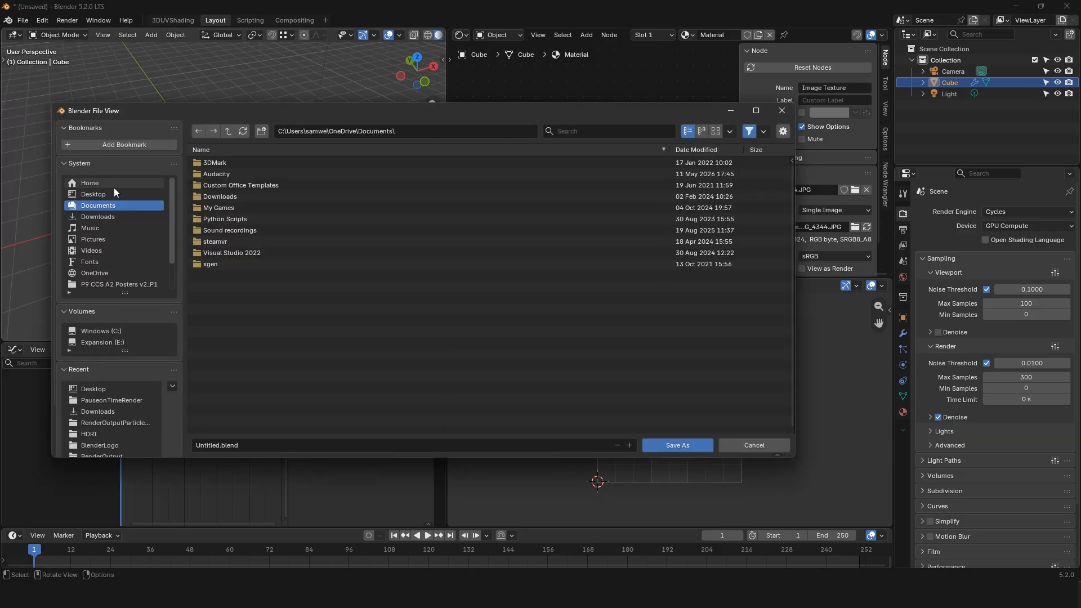
{"action": "left_click", "coordinate": [108, 219]}
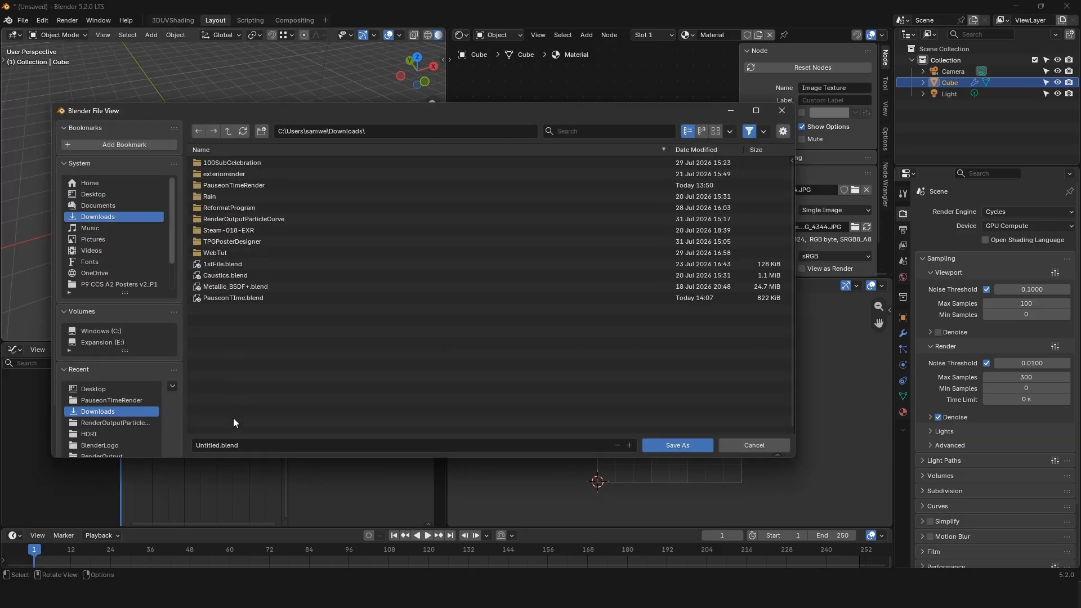
{"action": "left_click", "coordinate": [223, 446]}
{"action": "type", "text": "Workspaces"}
{"action": "left_click", "coordinate": [649, 445]}
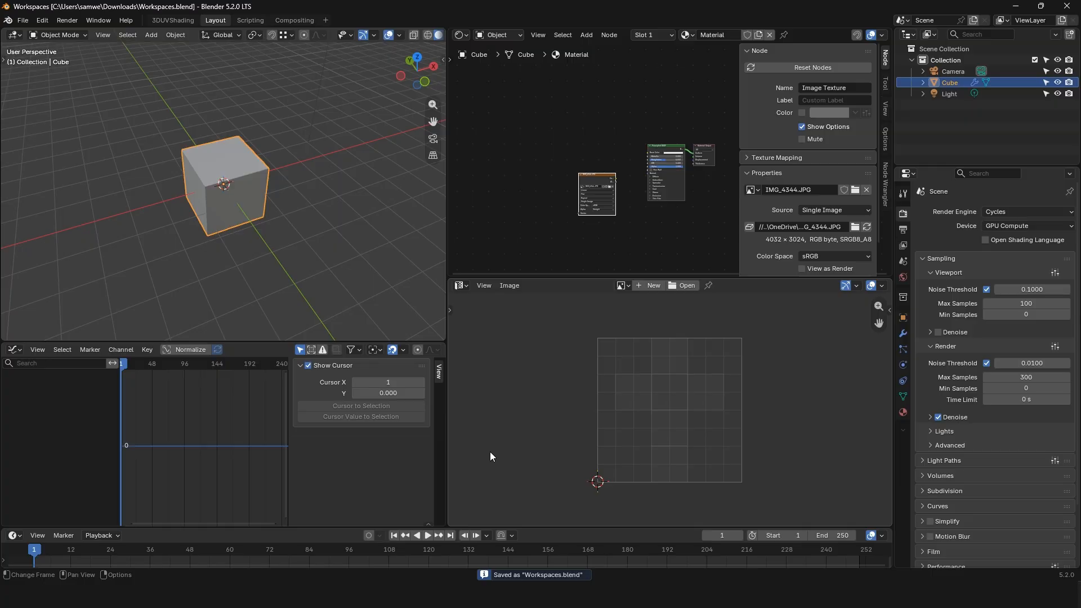
Start a new Blender 5.2 session and open the recent file Workspaces.blend in it.
{"action": "right_click", "coordinate": [490, 594]}
{"action": "left_click", "coordinate": [475, 528]}
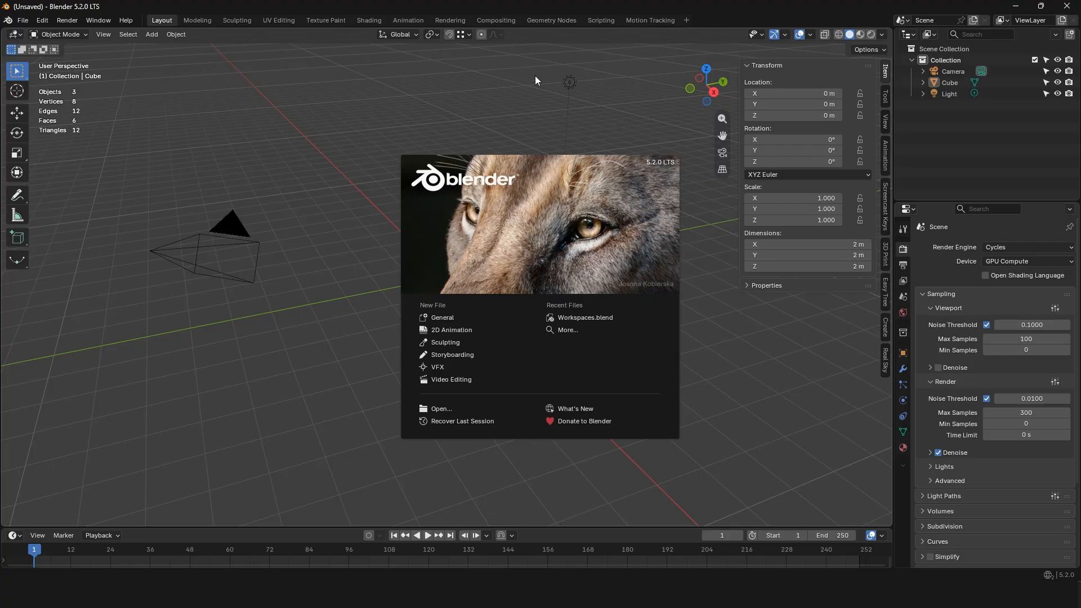
{"action": "left_click", "coordinate": [585, 318]}
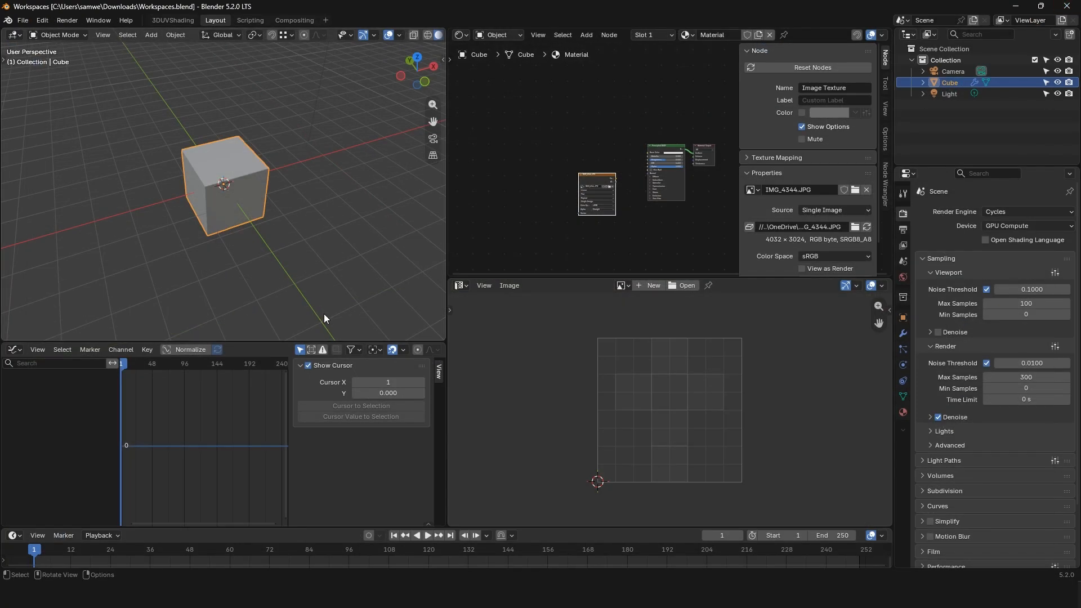
Close the current Workspaces.blend window and reopen the file in another newly started Blender 5.2 session.
{"action": "right_click", "coordinate": [490, 595]}
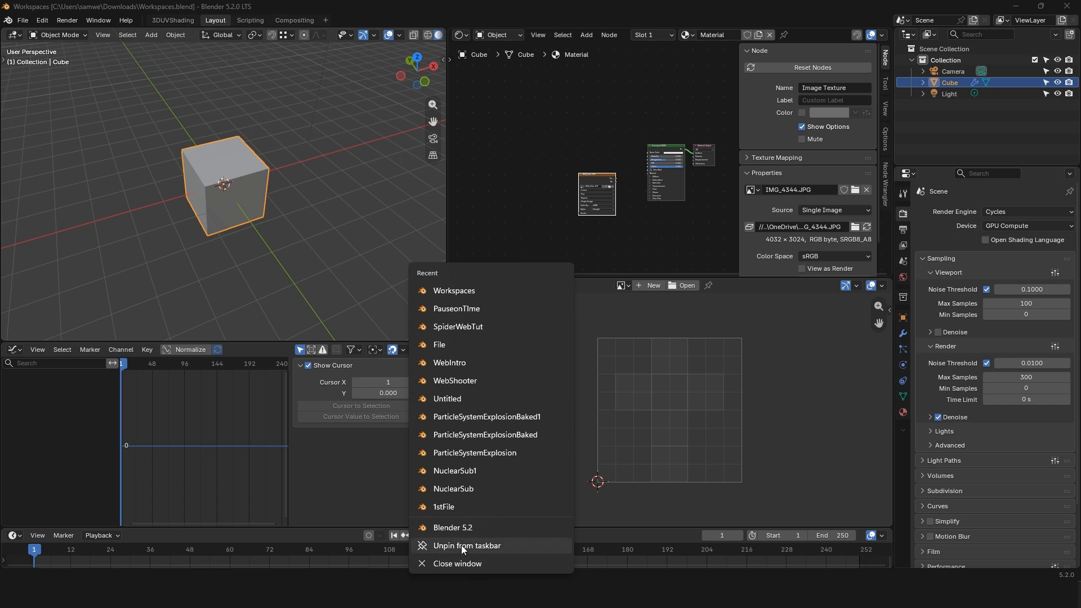
{"action": "left_click", "coordinate": [464, 536]}
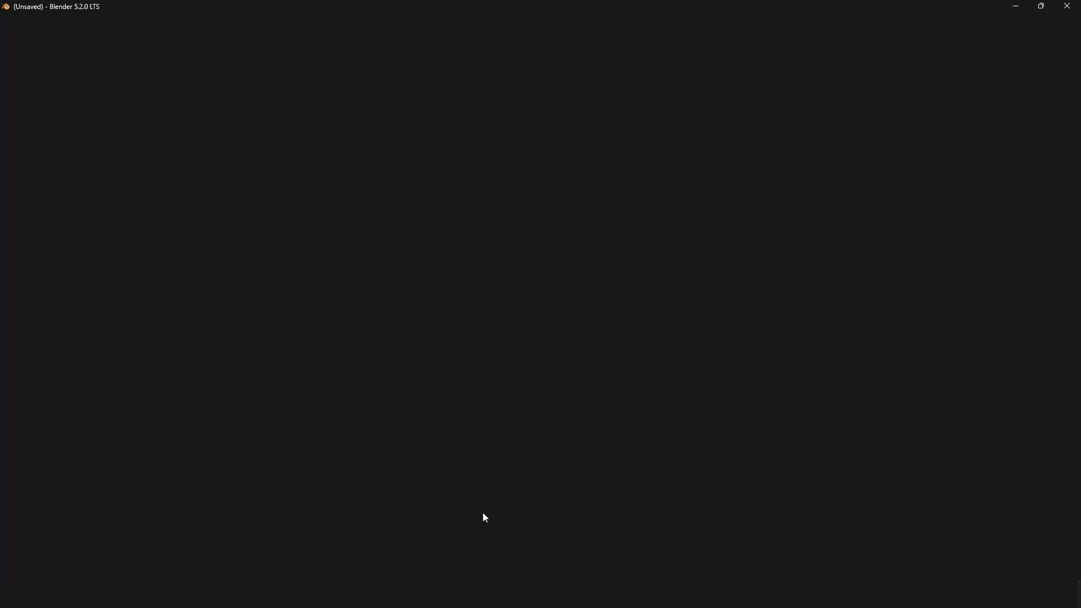
{"action": "mouse_move", "coordinate": [491, 594]}
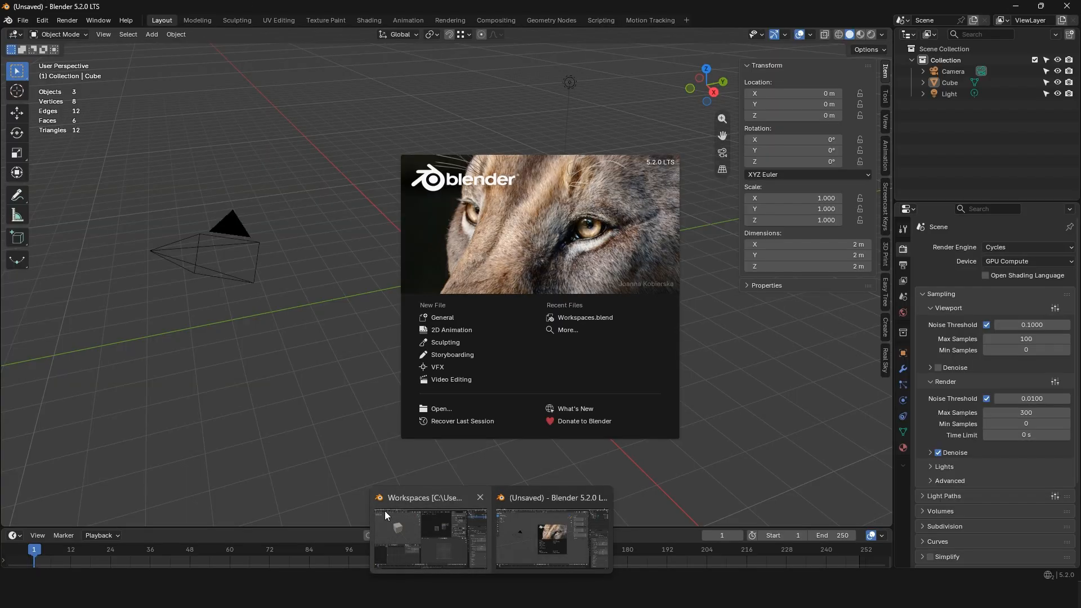
{"action": "left_click", "coordinate": [384, 513]}
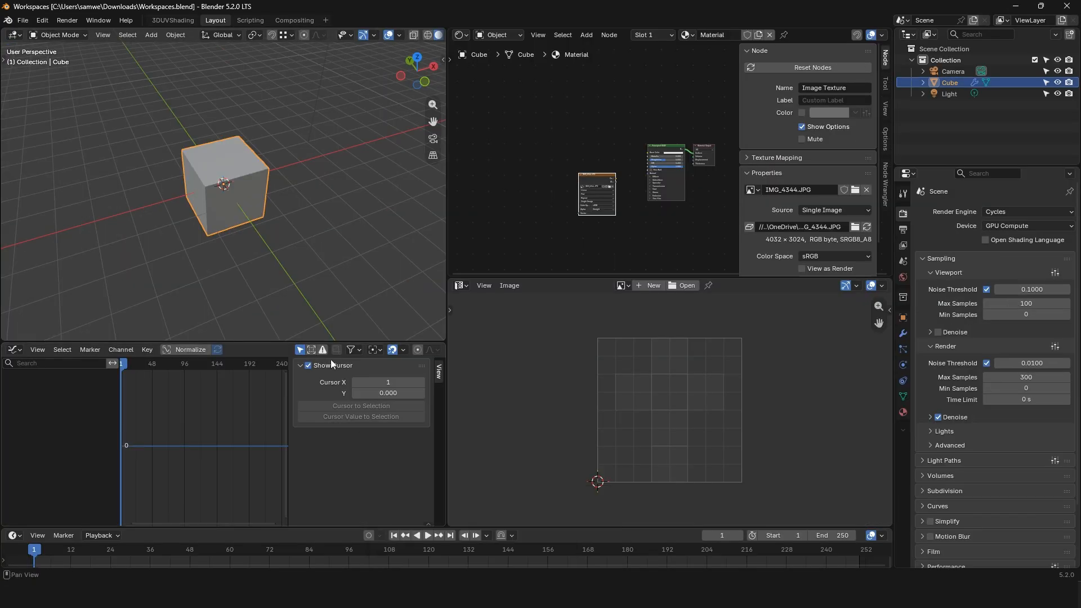
{"action": "left_click", "coordinate": [1077, 12]}
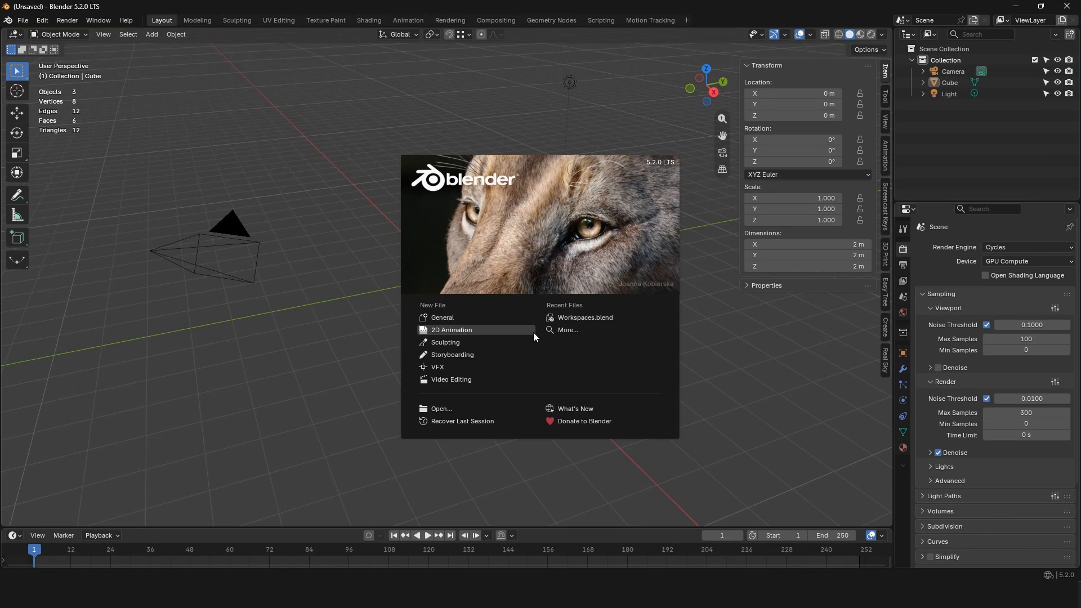
{"action": "left_click", "coordinate": [583, 317]}
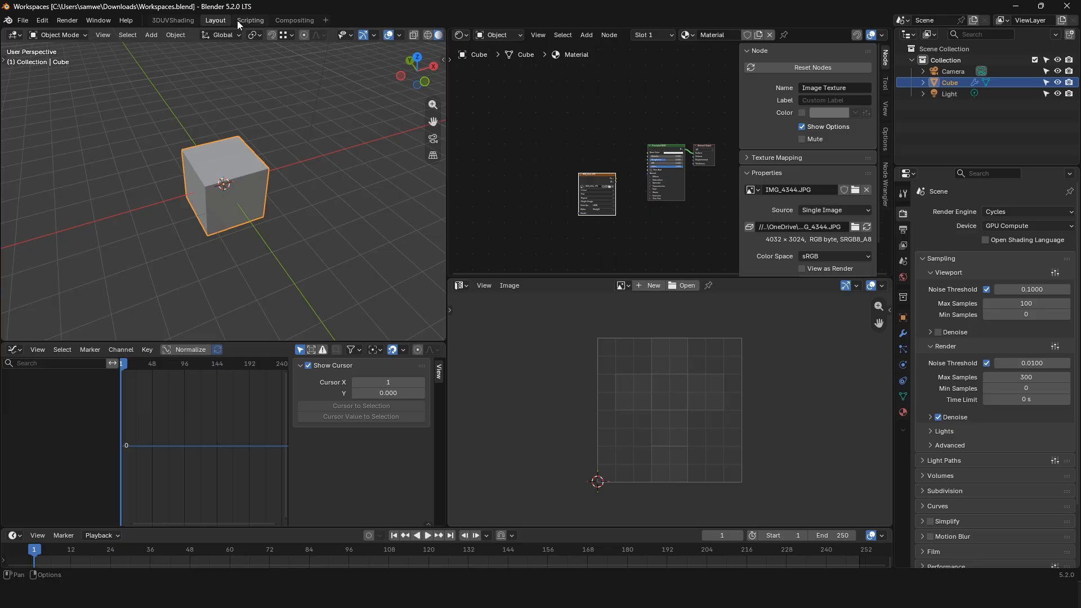